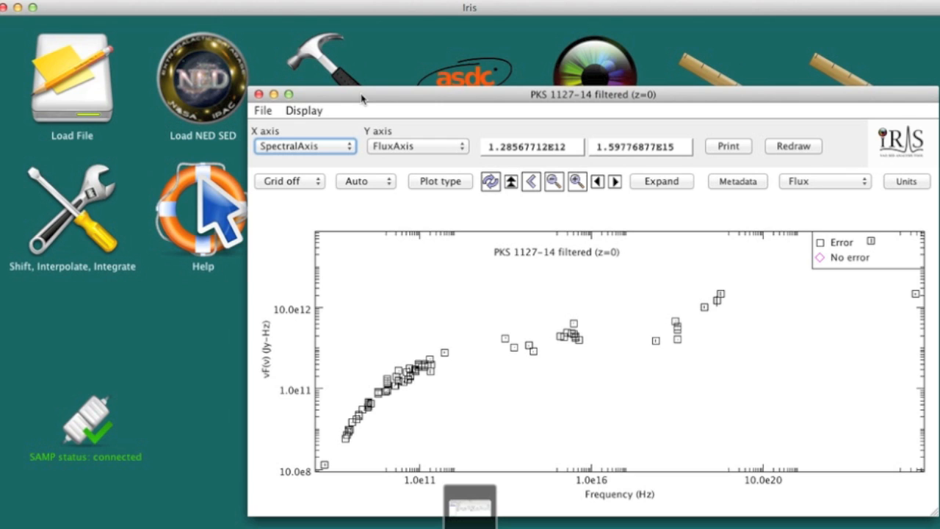
Step: Open the Fitting Tool for PKS 1127-14 filtered and arrange its resized model window beside the SED plot
{"action": "left_click_drag", "start_coordinate": [362, 97], "coordinate": [115, 101]}
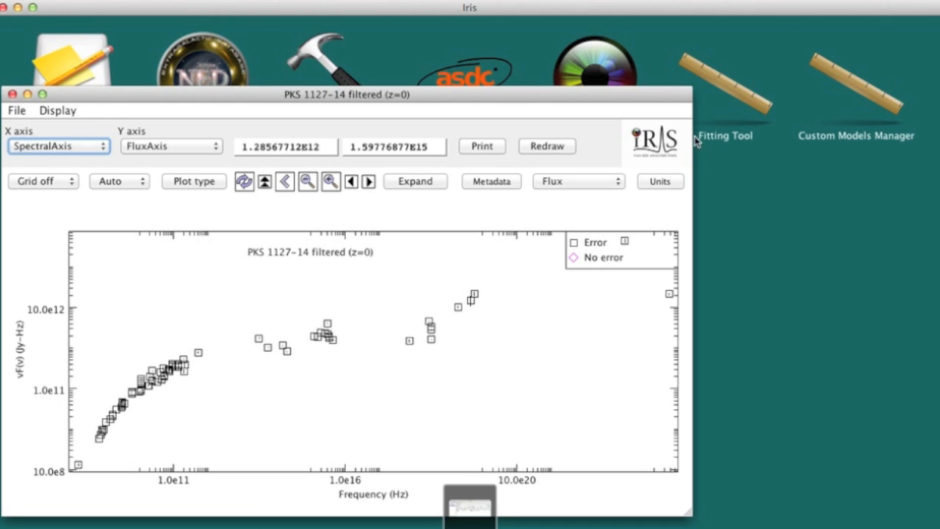
{"action": "double_click", "coordinate": [741, 106]}
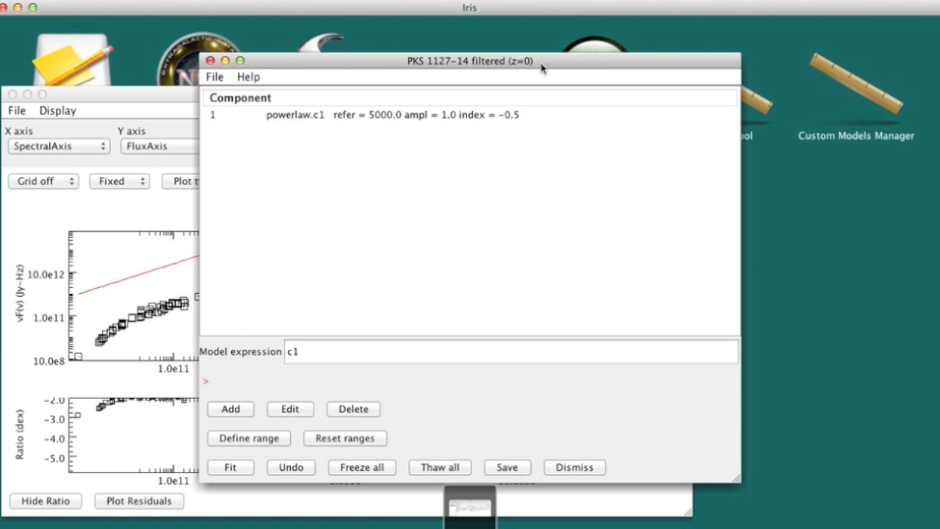
{"action": "left_click_drag", "start_coordinate": [541, 67], "coordinate": [790, 33]}
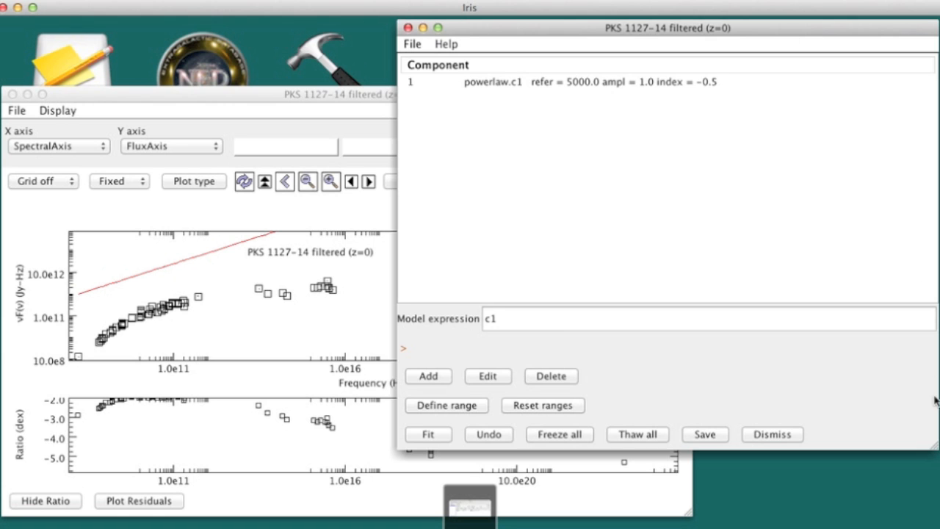
{"action": "left_click_drag", "start_coordinate": [936, 447], "coordinate": [938, 337]}
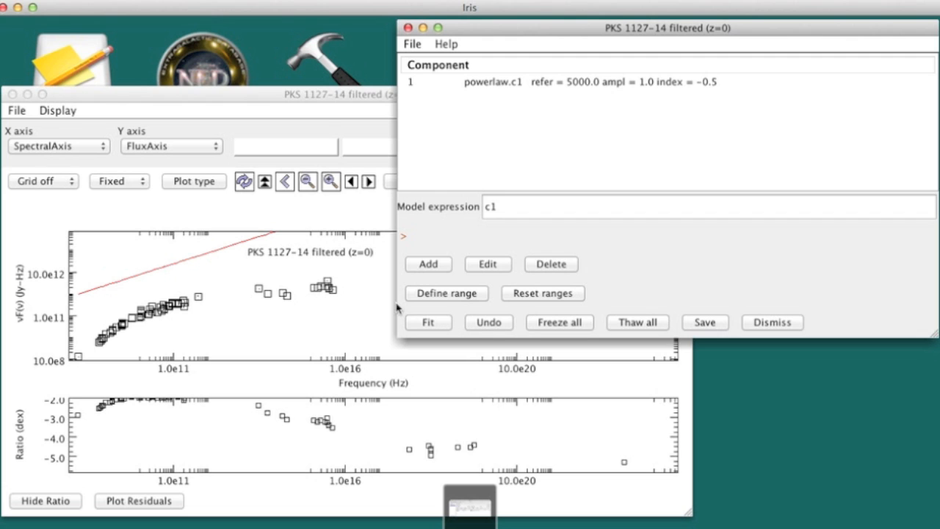
Step: View the residuals in the lower plot, switch it back to the ratio, and return to the model window
{"action": "left_click", "coordinate": [301, 96]}
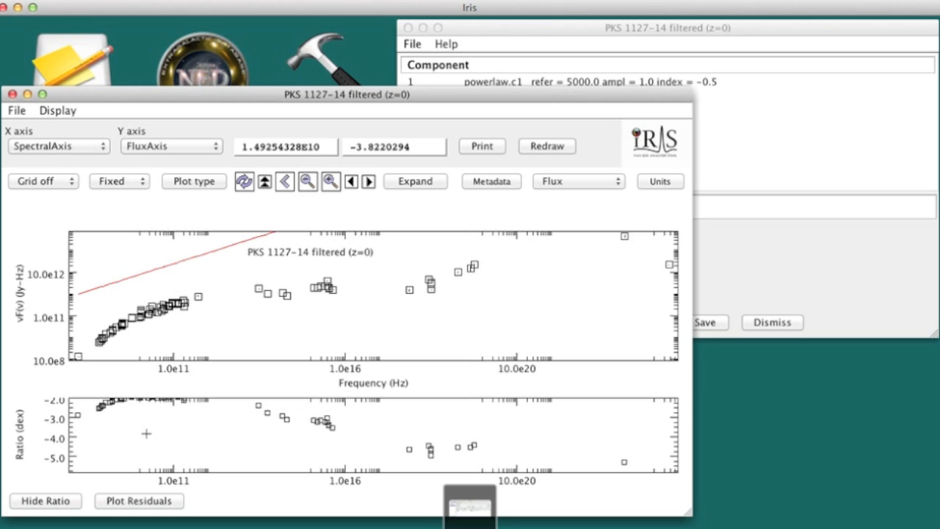
{"action": "left_click", "coordinate": [128, 502]}
{"action": "left_click", "coordinate": [126, 502]}
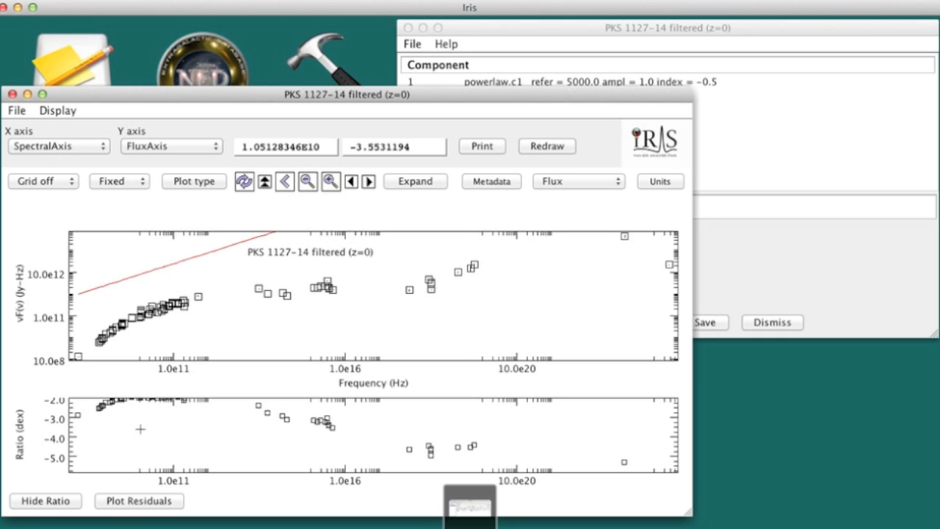
{"action": "left_click", "coordinate": [600, 34]}
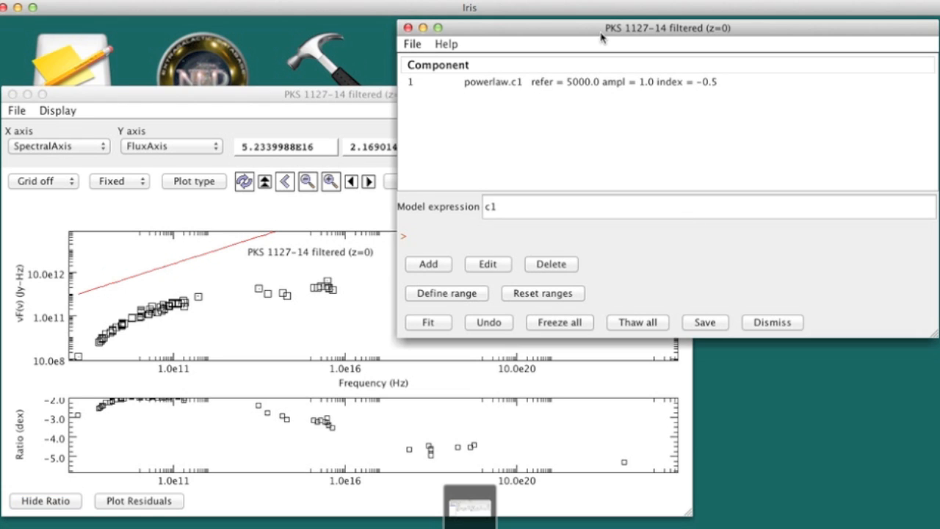
Step: Fit the power law to the SED using neldermead optimization and the leastsq statistic, and inspect the fitted curve
{"action": "left_click", "coordinate": [443, 324]}
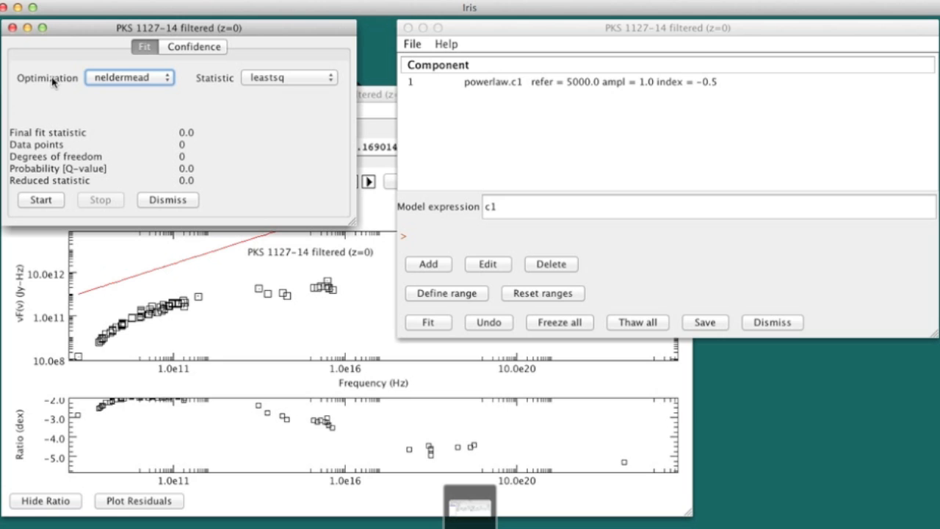
{"action": "left_click", "coordinate": [169, 81]}
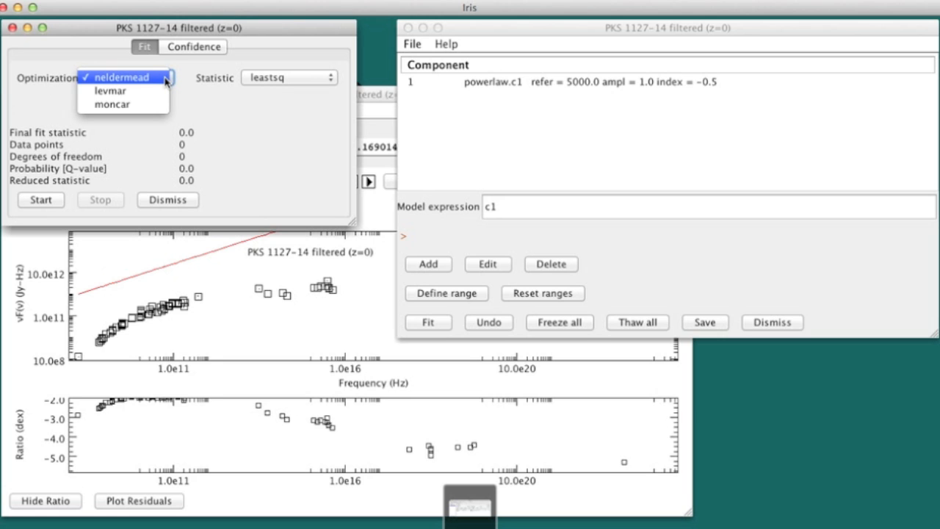
{"action": "left_click", "coordinate": [167, 81]}
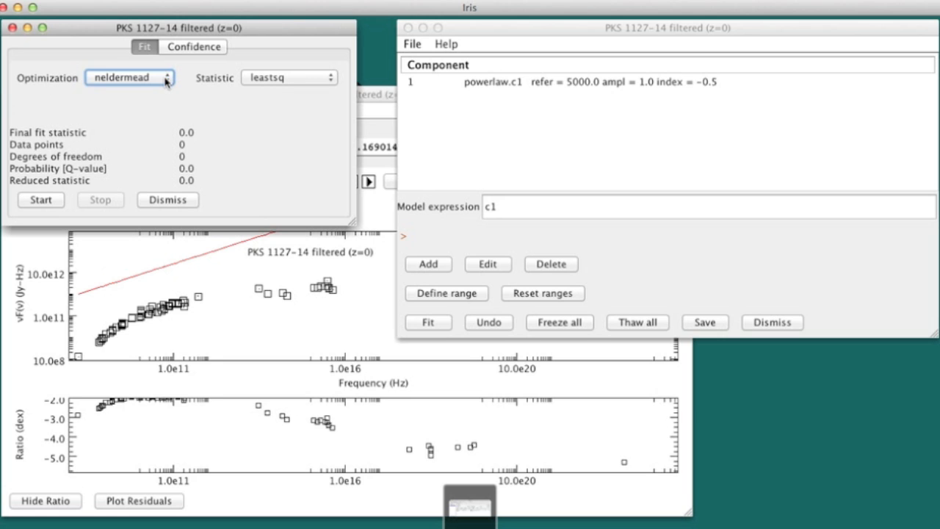
{"action": "left_click", "coordinate": [330, 79]}
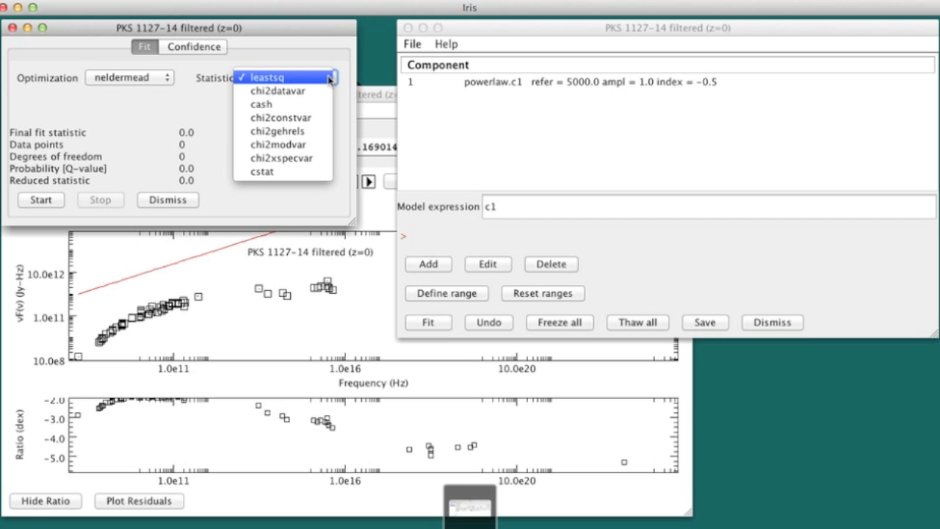
{"action": "left_click", "coordinate": [330, 78]}
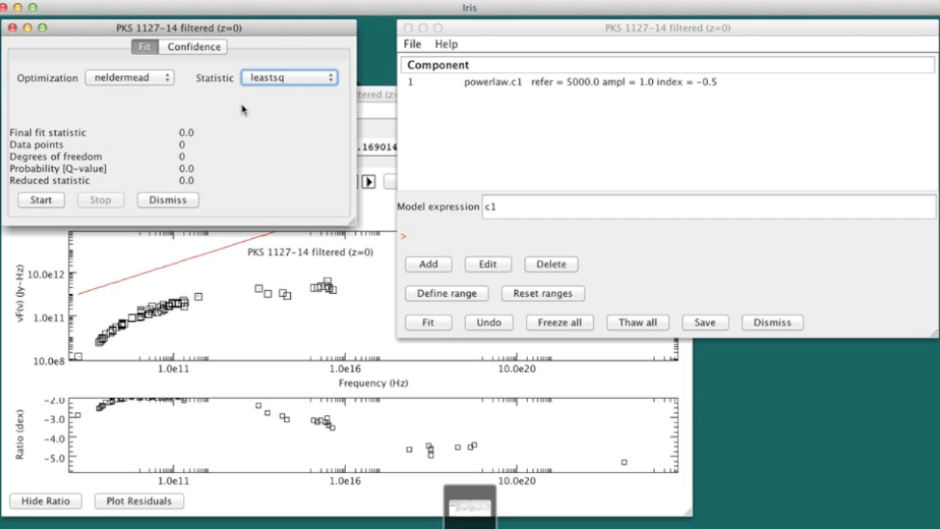
{"action": "left_click", "coordinate": [57, 201]}
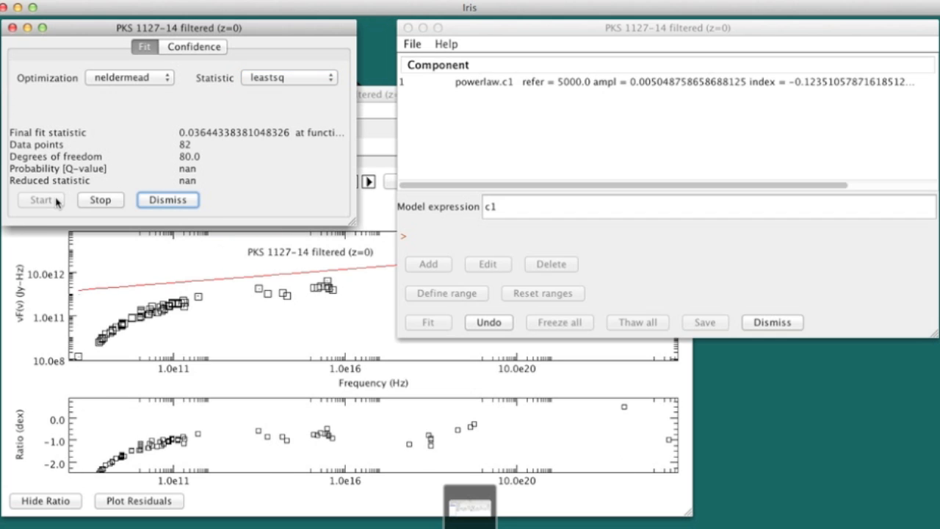
{"action": "left_click", "coordinate": [382, 96]}
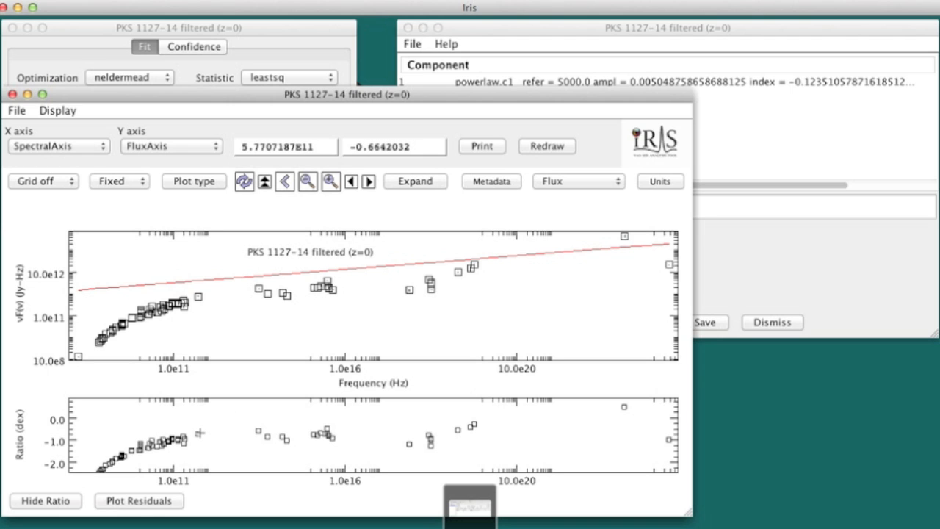
{"action": "left_click", "coordinate": [570, 29]}
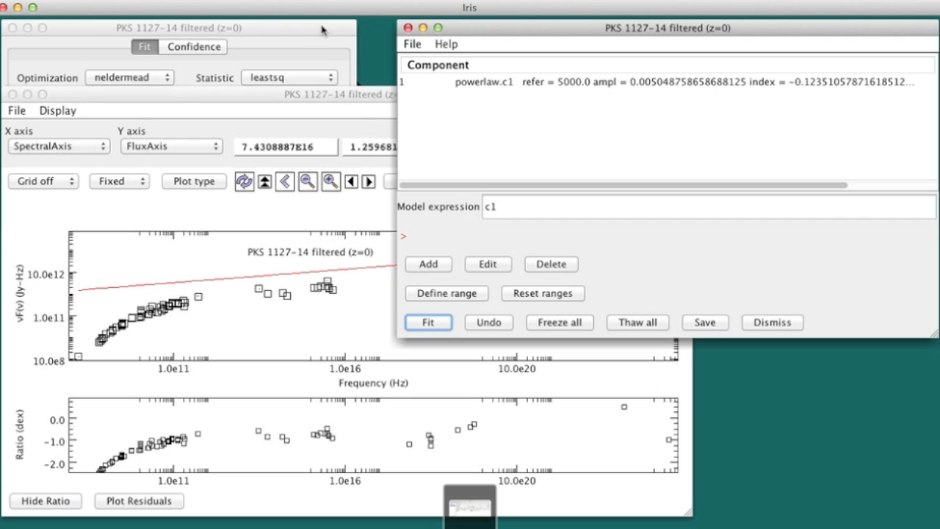
Step: Refit the power law with the chi2datavar statistic and bring the updated plot into view
{"action": "left_click", "coordinate": [299, 36]}
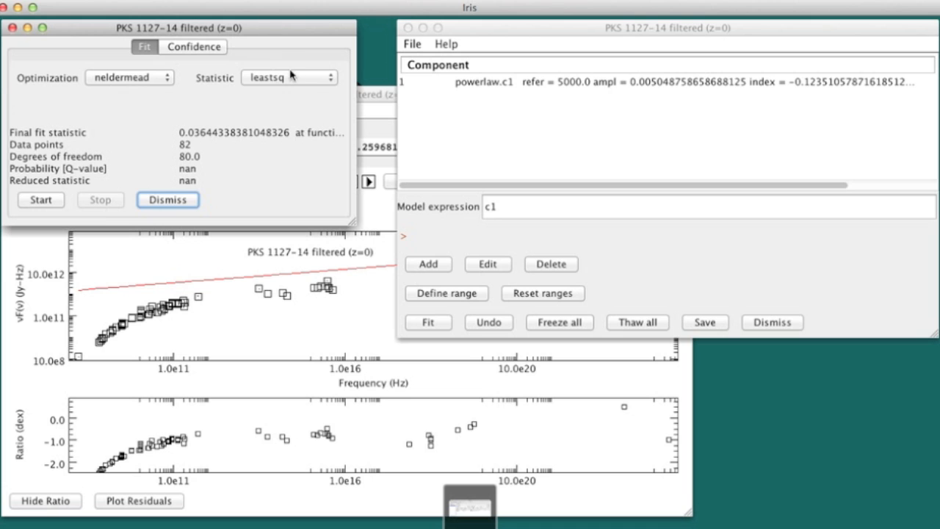
{"action": "left_click", "coordinate": [314, 76]}
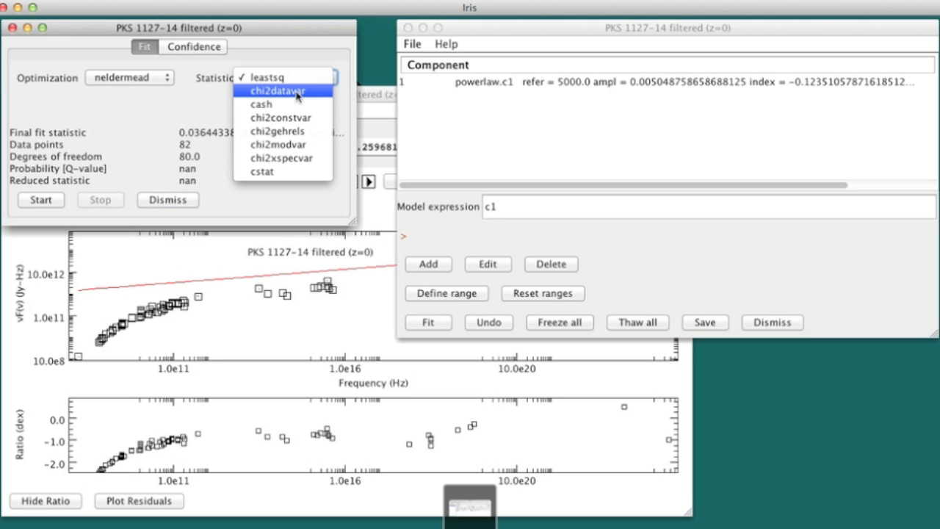
{"action": "left_click", "coordinate": [297, 94]}
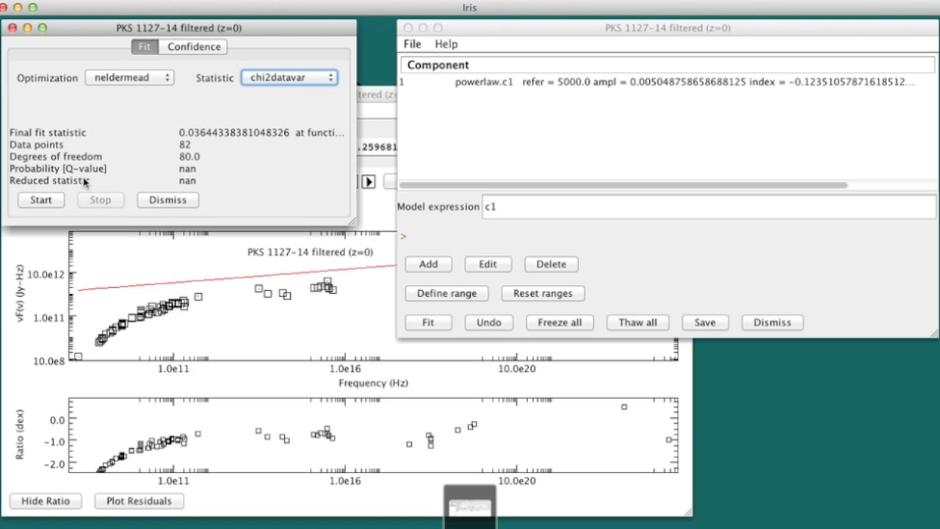
{"action": "left_click", "coordinate": [41, 200]}
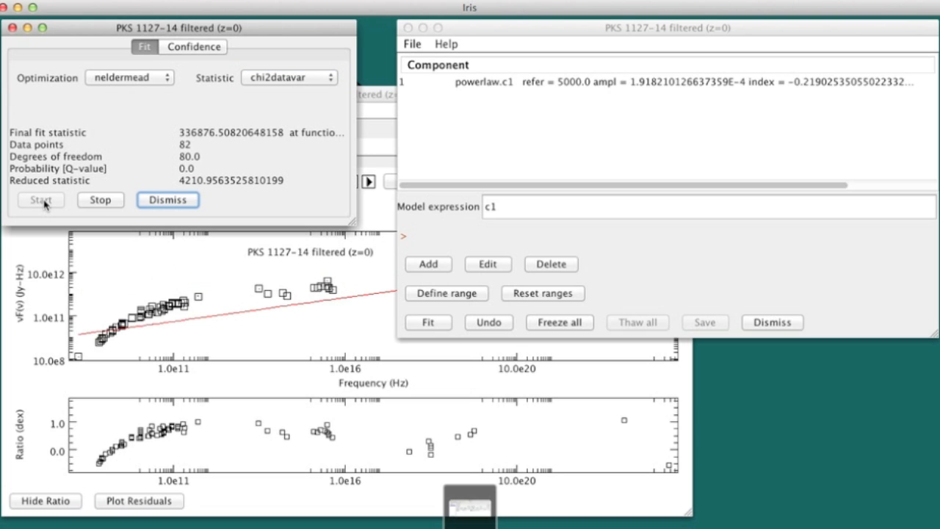
{"action": "left_click", "coordinate": [381, 96]}
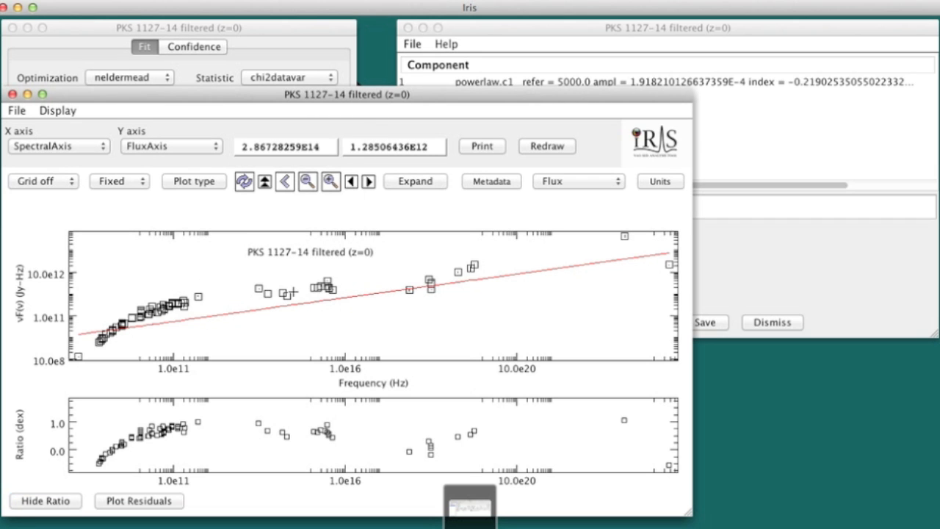
Step: Compute the confidence limits of the fitted parameters at 1.6 sigma and dismiss the fit window
{"action": "left_click", "coordinate": [285, 30]}
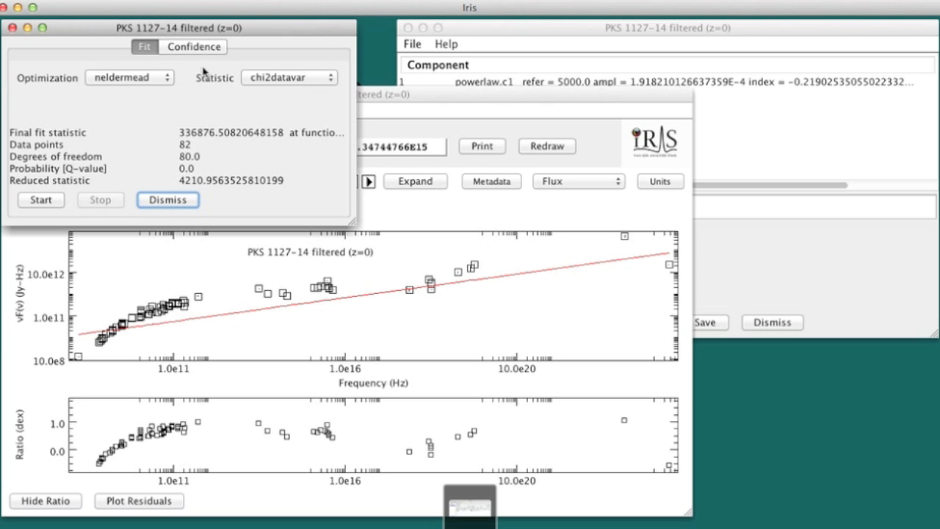
{"action": "left_click", "coordinate": [217, 49]}
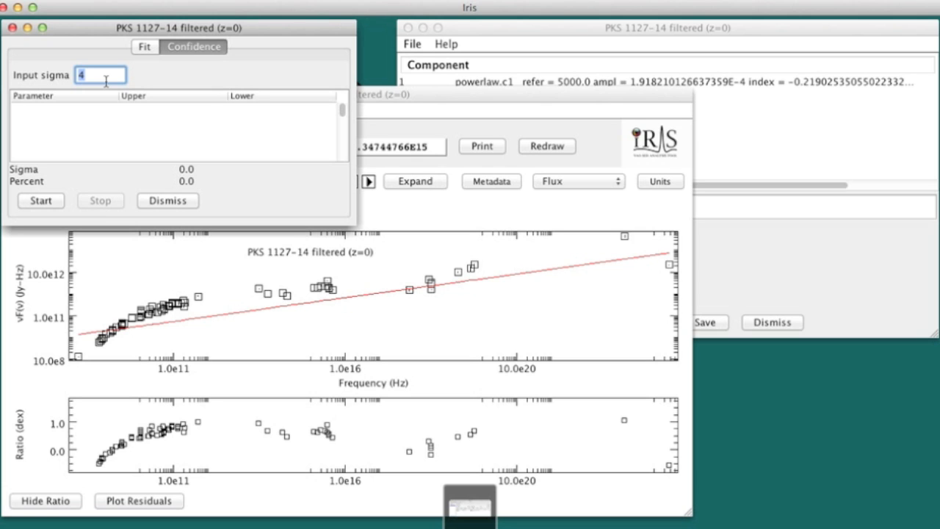
{"action": "key", "text": "BackSpace"}
{"action": "type", "text": "1.6"}
{"action": "left_click", "coordinate": [48, 201]}
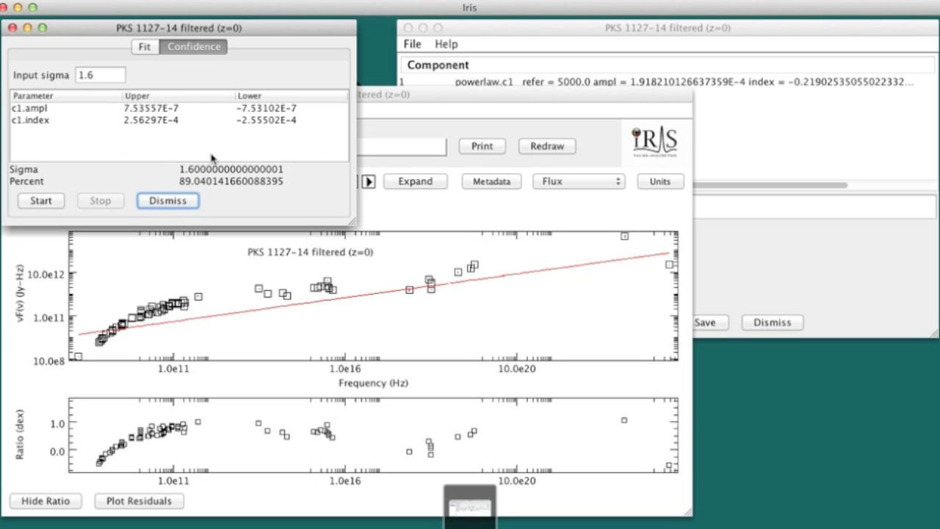
{"action": "left_click", "coordinate": [145, 47]}
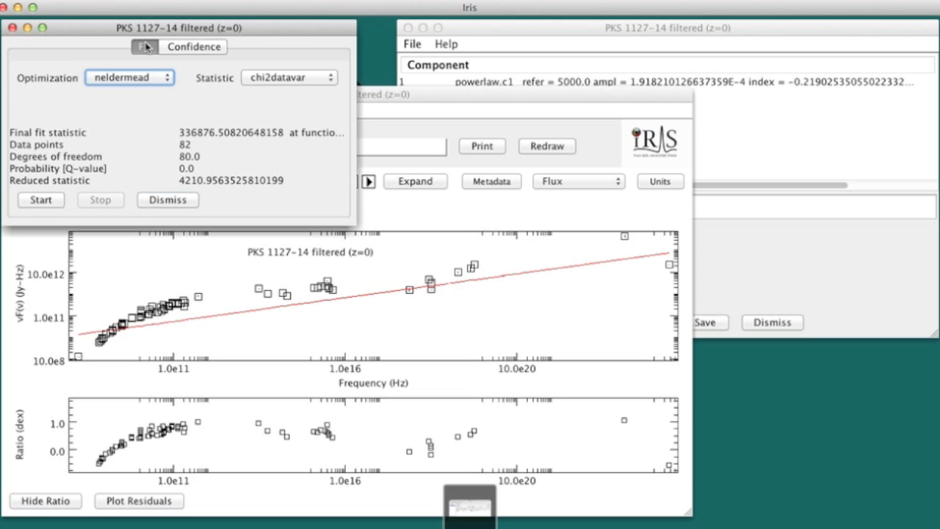
{"action": "left_click", "coordinate": [168, 199]}
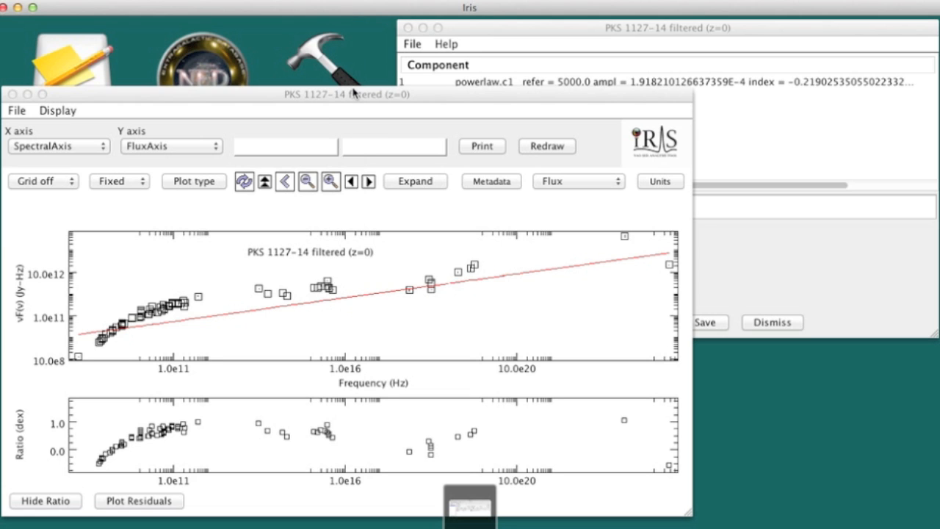
Step: Delete the powerlaw component from the model after viewing the plot
{"action": "left_click", "coordinate": [331, 98]}
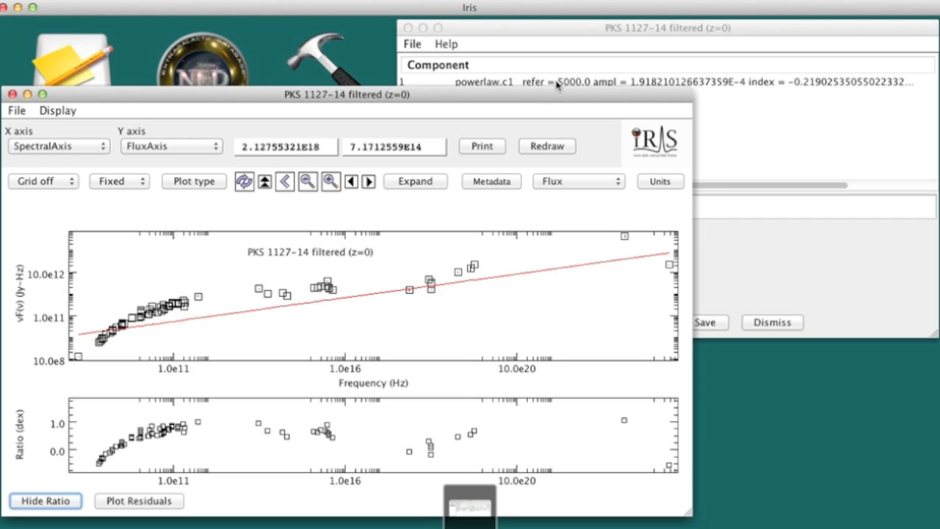
{"action": "left_click", "coordinate": [577, 28]}
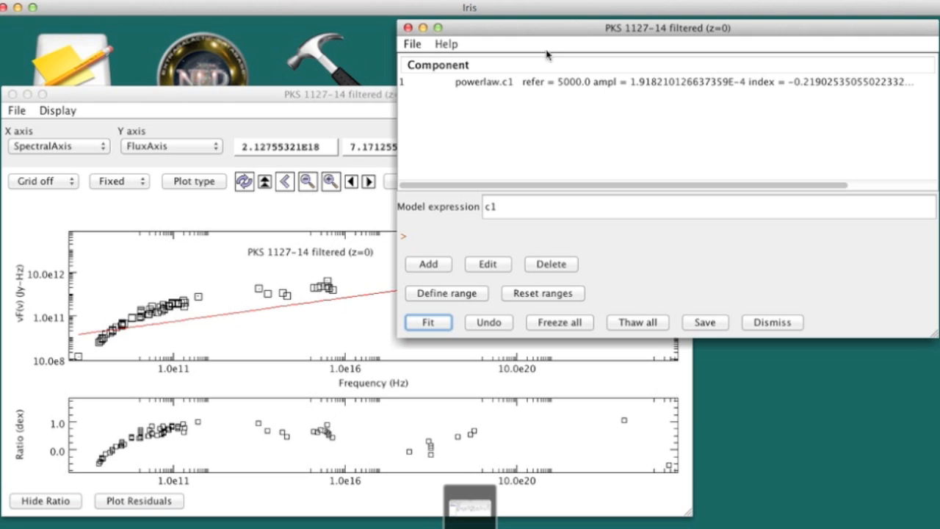
{"action": "left_click", "coordinate": [506, 88]}
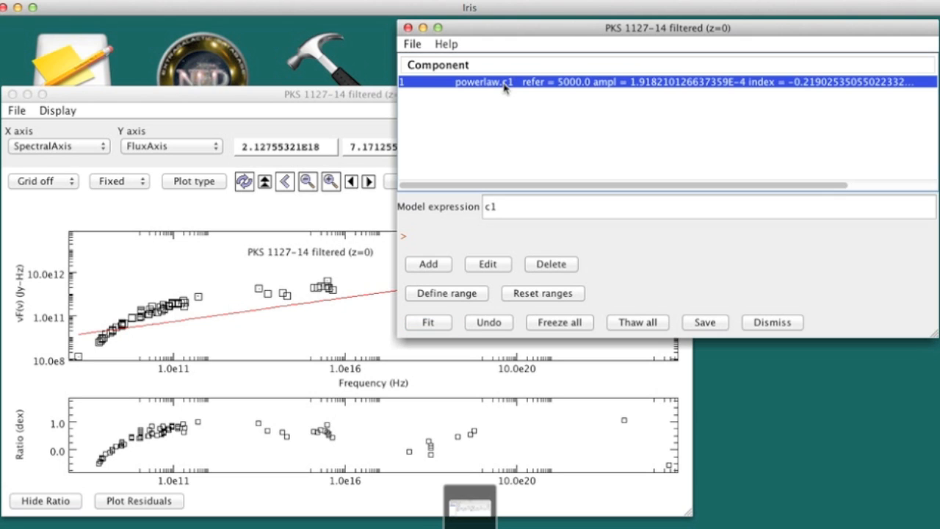
{"action": "left_click", "coordinate": [543, 265]}
Step: Browse the custom and preset model components and add the preset blackbody component to the model
{"action": "left_click", "coordinate": [429, 264]}
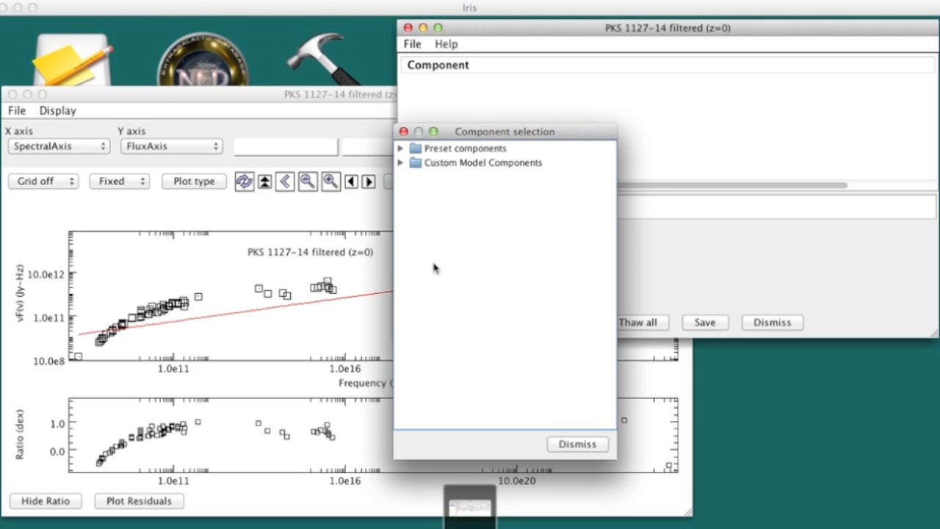
{"action": "left_click", "coordinate": [401, 162]}
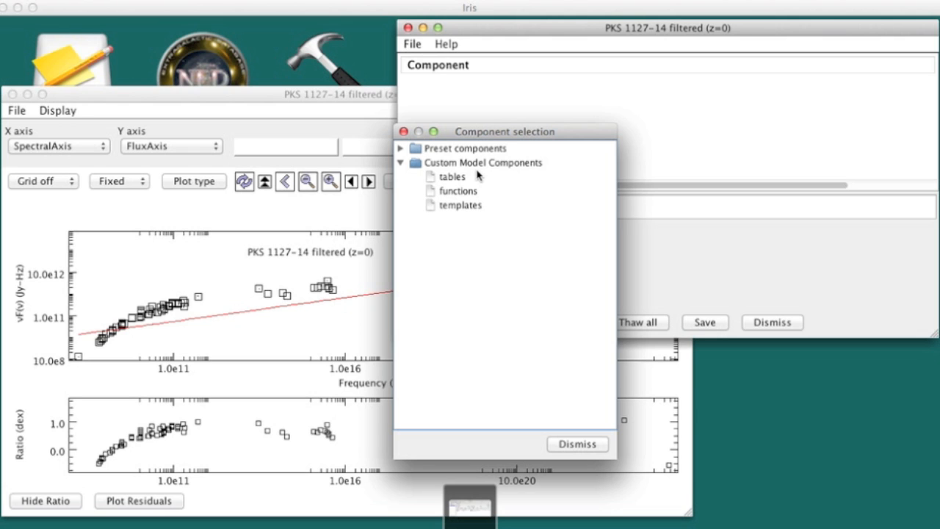
{"action": "left_click", "coordinate": [400, 163]}
{"action": "left_click", "coordinate": [399, 149]}
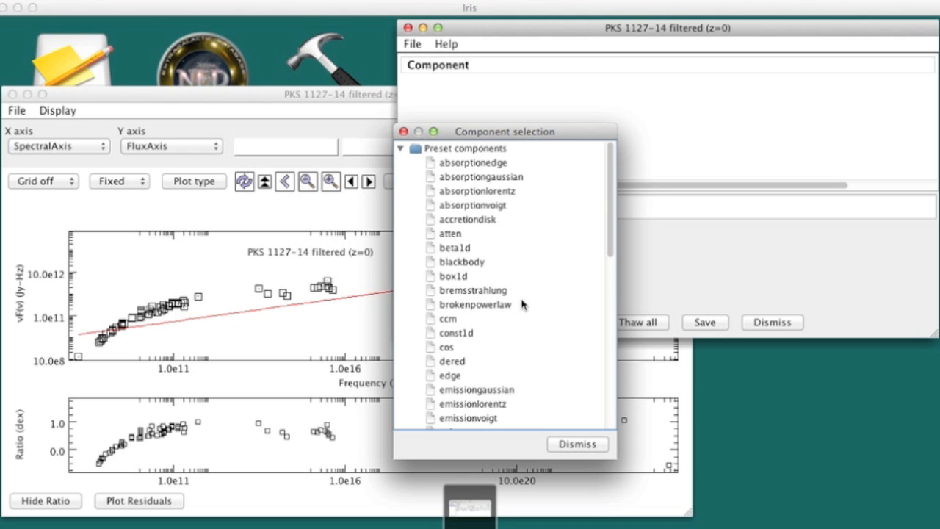
{"action": "scroll", "coordinate": [522, 304], "scroll_direction": "down", "scroll_amount": 6}
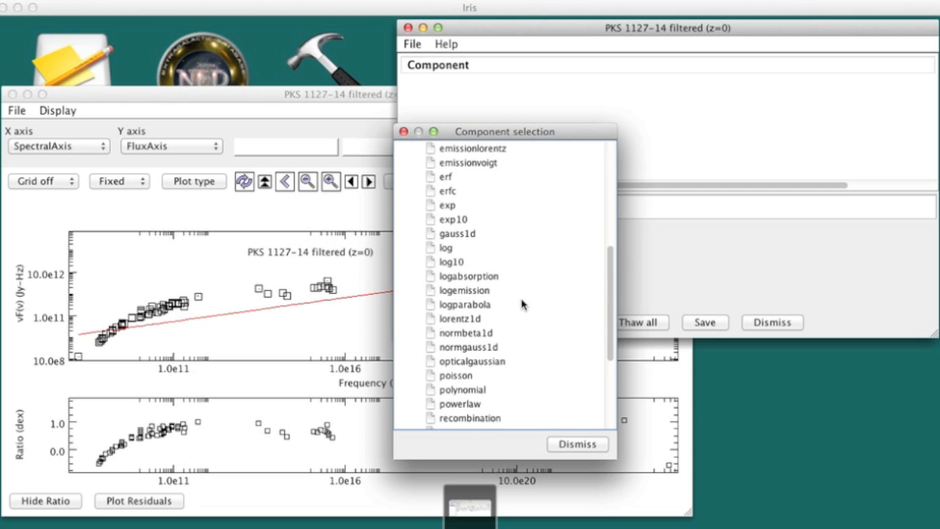
{"action": "scroll", "coordinate": [522, 304], "scroll_direction": "up", "scroll_amount": 6}
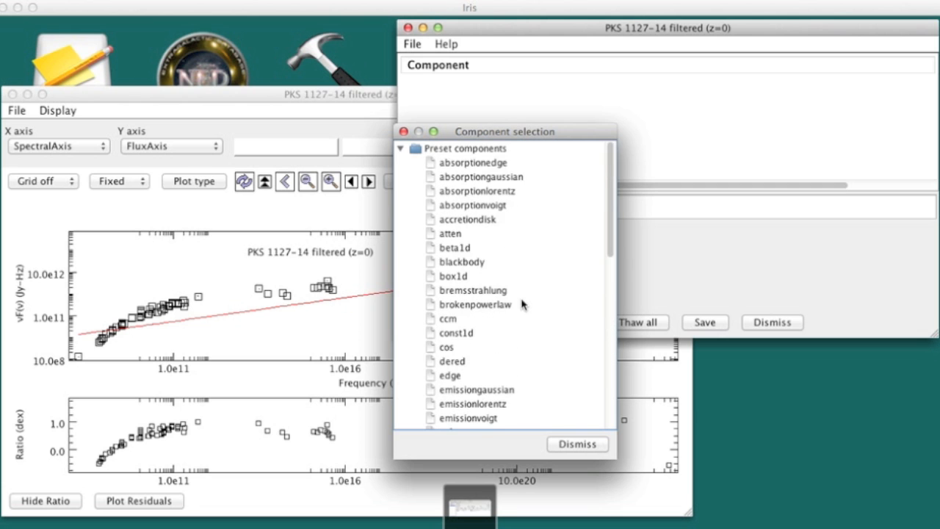
{"action": "double_click", "coordinate": [463, 262]}
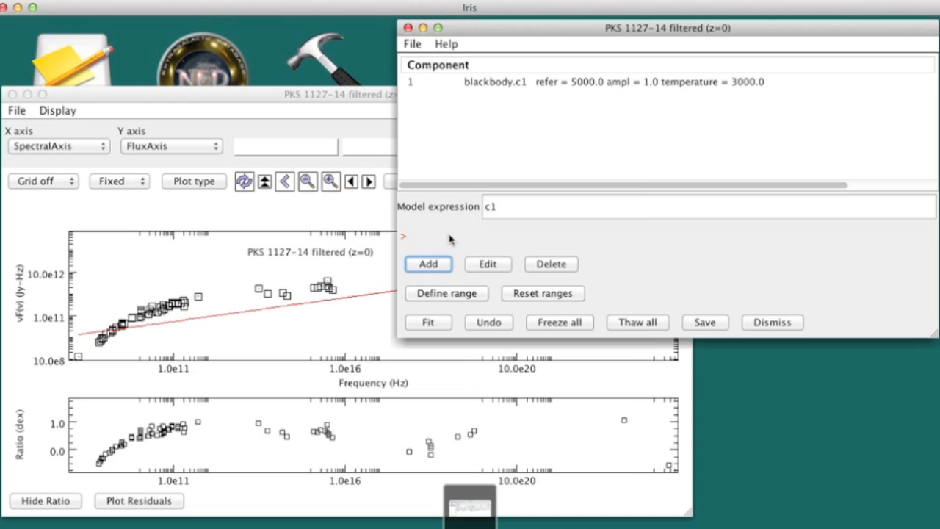
Step: Add the preset logparabola component to the model and set the model expression to c1+c2
{"action": "left_click", "coordinate": [439, 268]}
{"action": "double_click", "coordinate": [436, 150]}
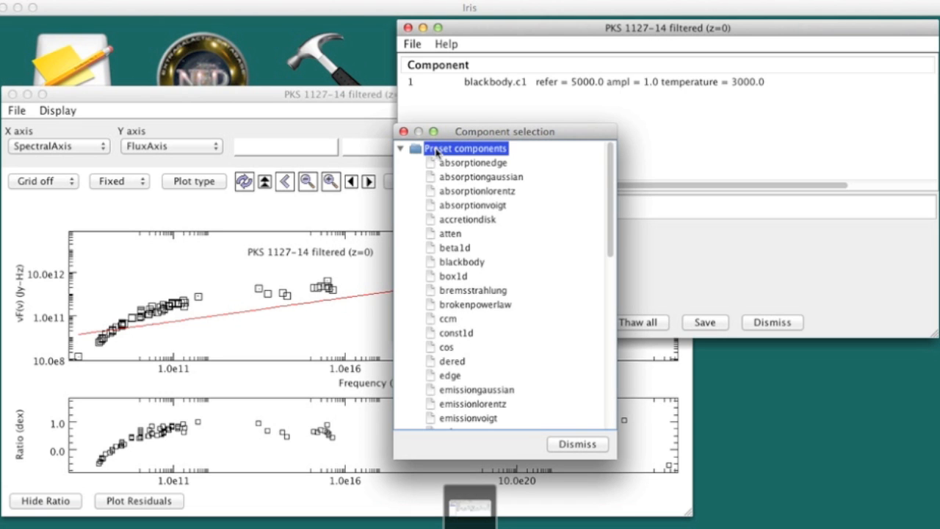
{"action": "scroll", "coordinate": [459, 265], "scroll_direction": "down", "scroll_amount": 5}
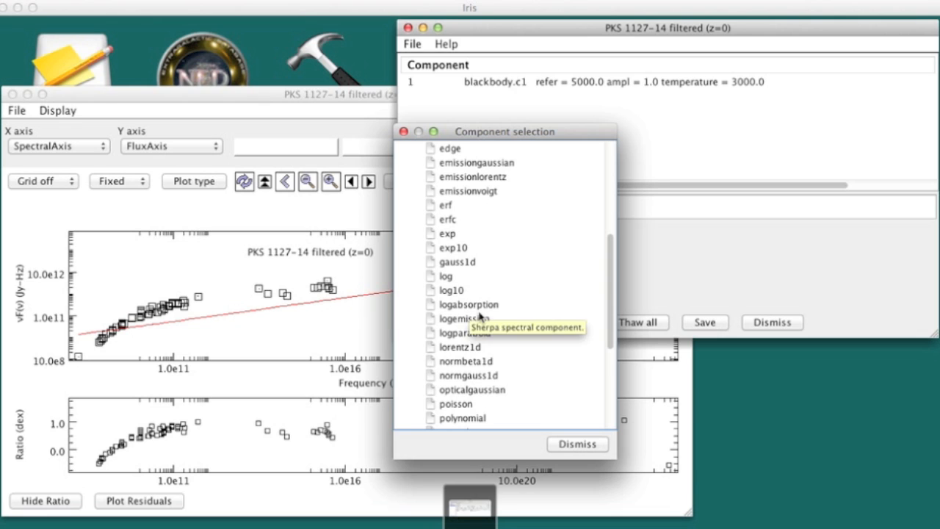
{"action": "double_click", "coordinate": [474, 334]}
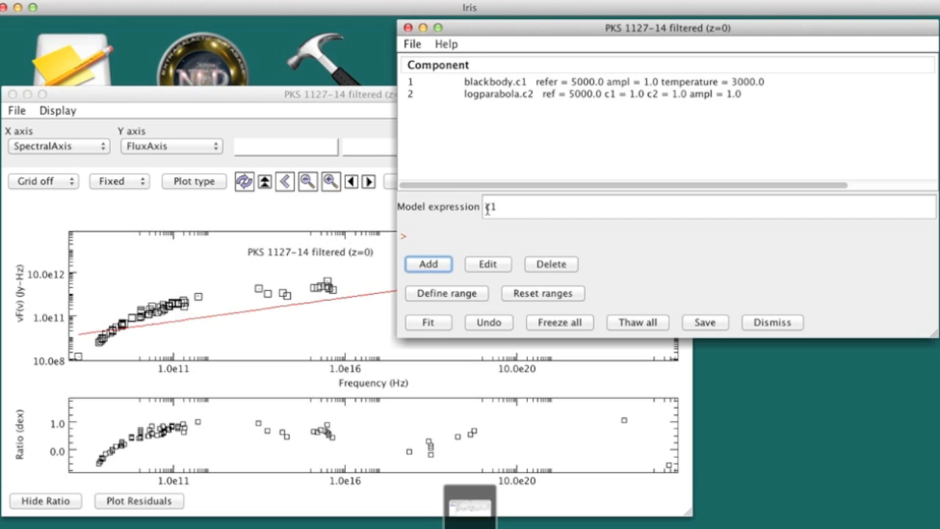
{"action": "left_click", "coordinate": [519, 208]}
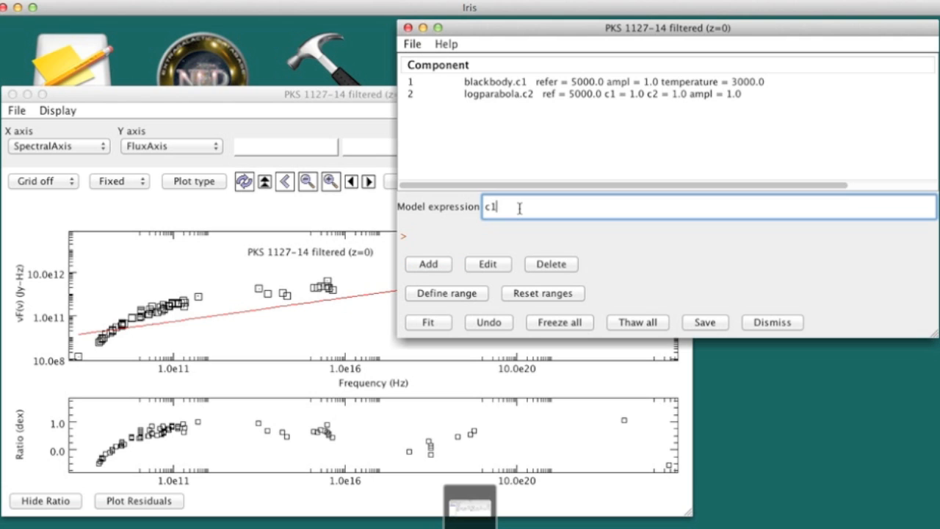
{"action": "type", "text": "+c2"}
Step: Open the logparabola component's parameters and examine the c1 fit toggle and its minimum, maximum and link settings
{"action": "left_click", "coordinate": [533, 98]}
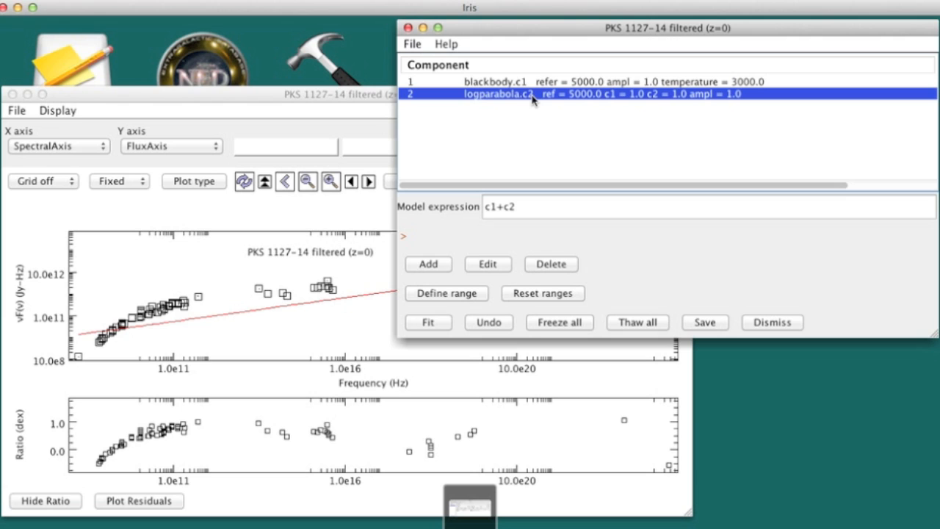
{"action": "left_click", "coordinate": [503, 269]}
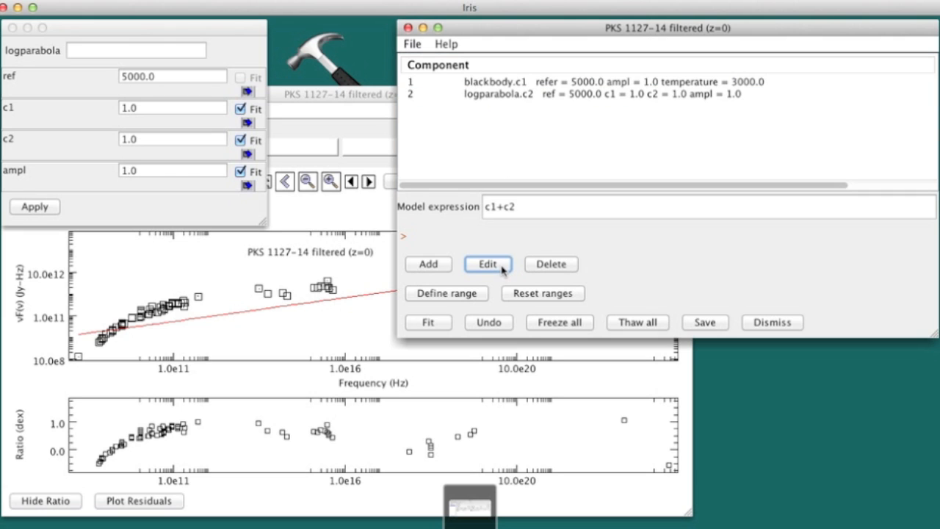
{"action": "left_click", "coordinate": [235, 57]}
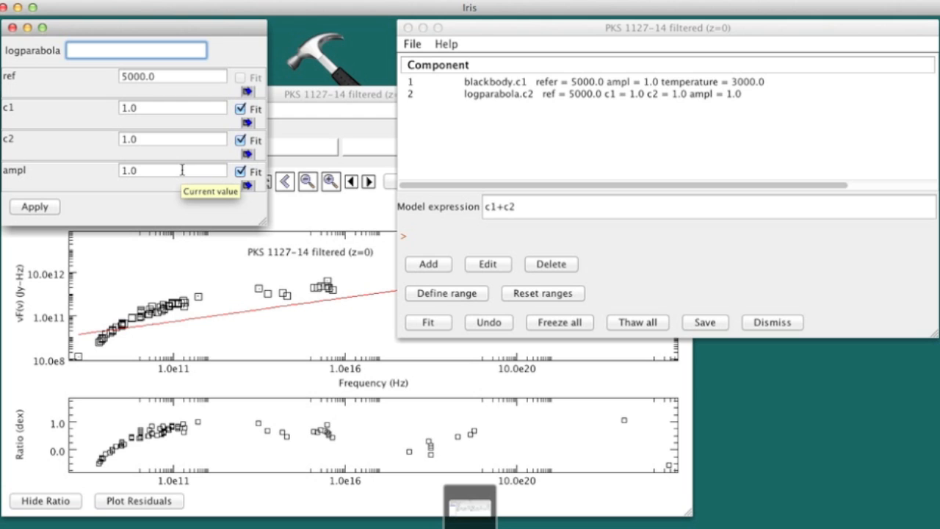
{"action": "left_click", "coordinate": [241, 111]}
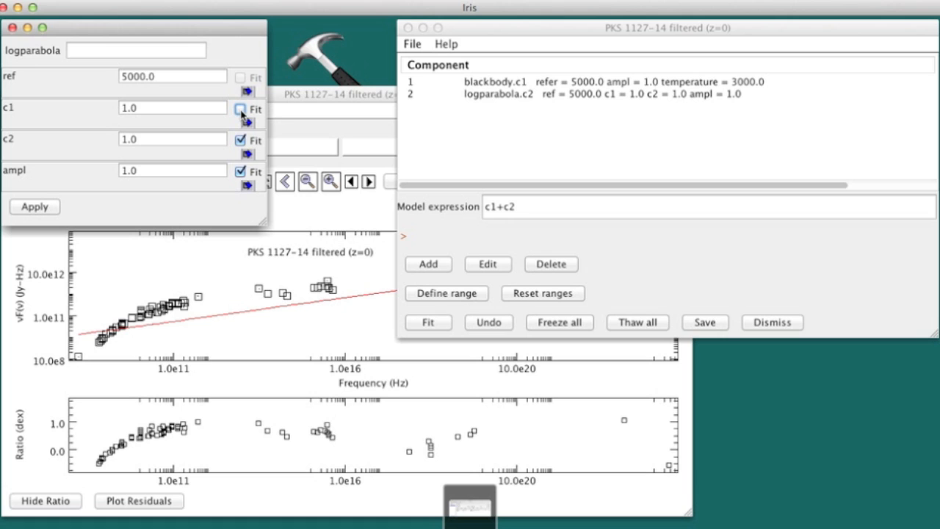
{"action": "left_click", "coordinate": [241, 110]}
{"action": "left_click", "coordinate": [248, 123]}
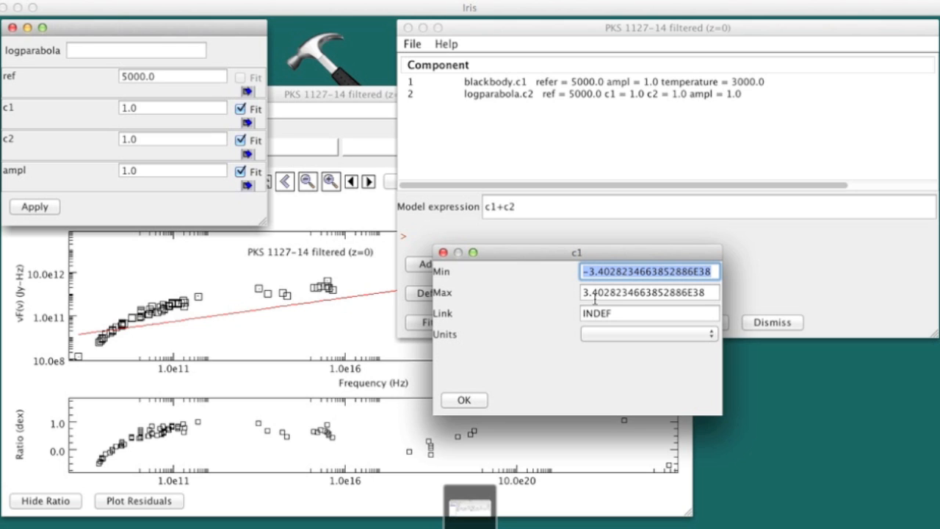
{"action": "left_click", "coordinate": [464, 400]}
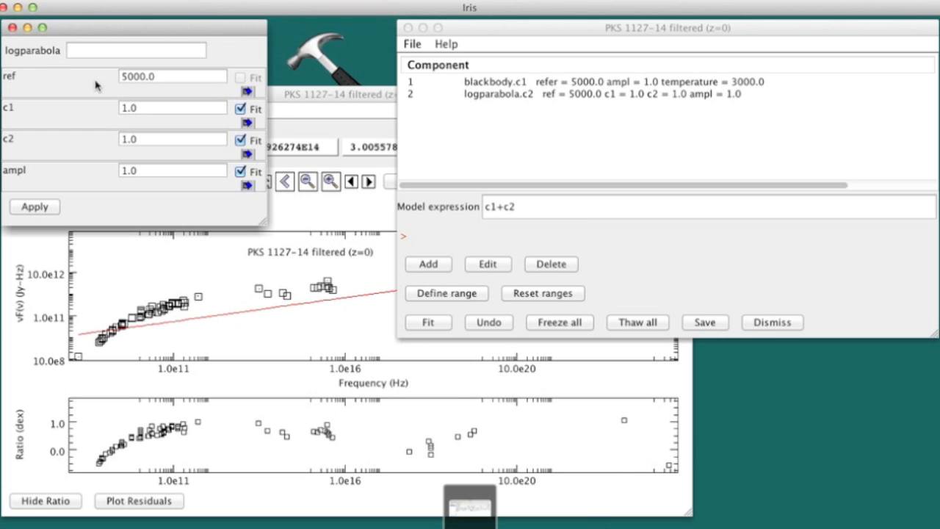
Step: Set the logparabola reference value to 1e6, apply it and close the parameter window
{"action": "double_click", "coordinate": [182, 75]}
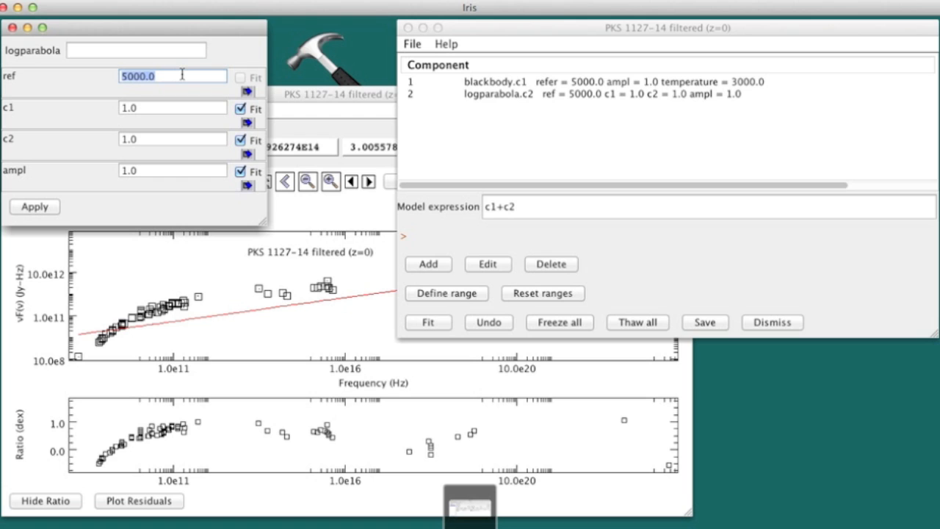
{"action": "type", "text": "1e6"}
{"action": "left_click", "coordinate": [35, 208]}
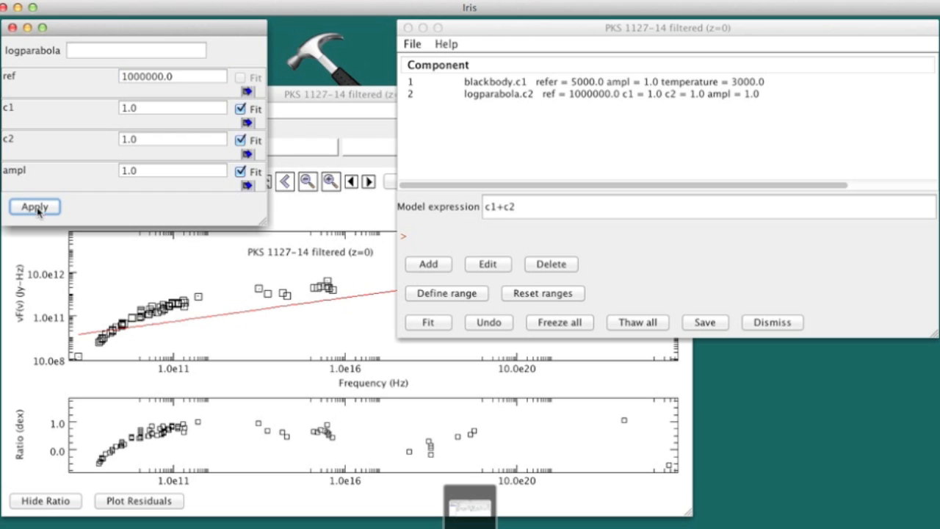
{"action": "left_click", "coordinate": [13, 28]}
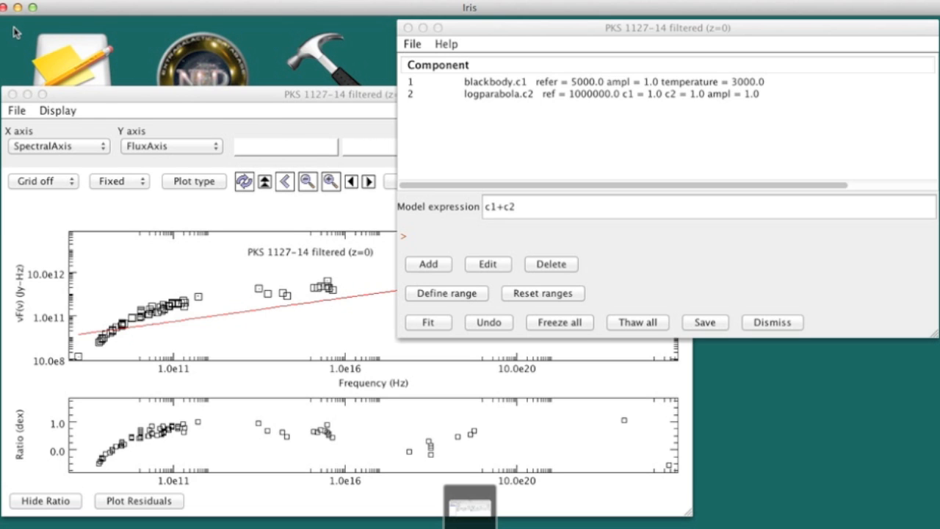
Step: Set the blackbody component's temperature to 30000, apply it and close the parameter window
{"action": "left_click", "coordinate": [562, 82]}
{"action": "left_click", "coordinate": [506, 268]}
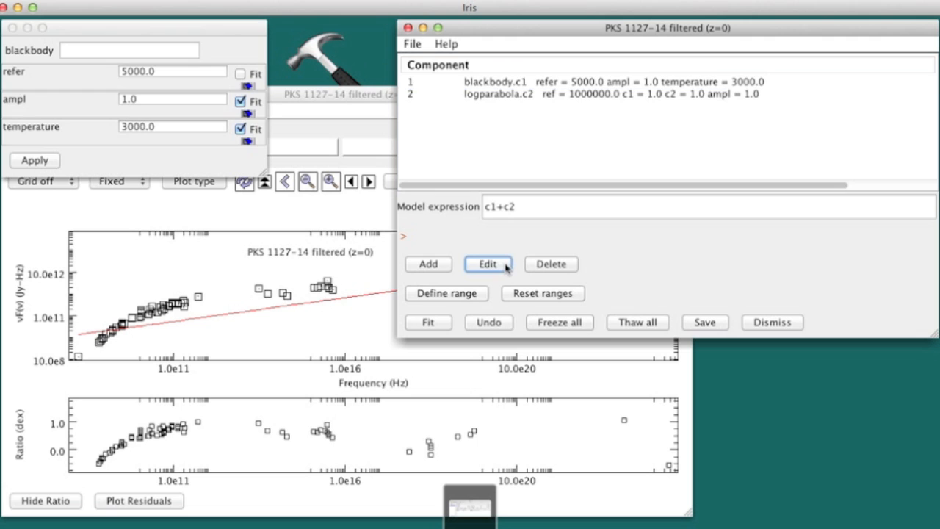
{"action": "double_click", "coordinate": [166, 128]}
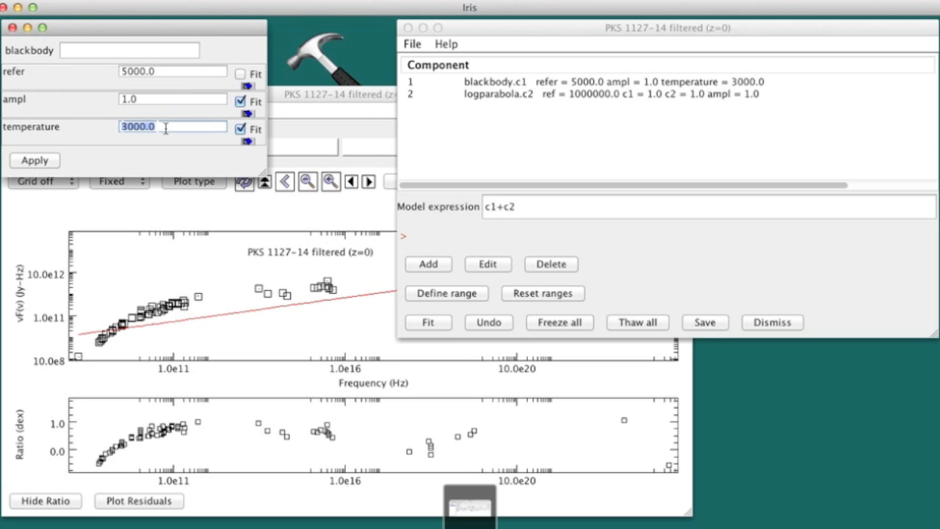
{"action": "key", "text": "BackSpace"}
{"action": "type", "text": "30000"}
{"action": "left_click", "coordinate": [30, 164]}
{"action": "left_click", "coordinate": [12, 28]}
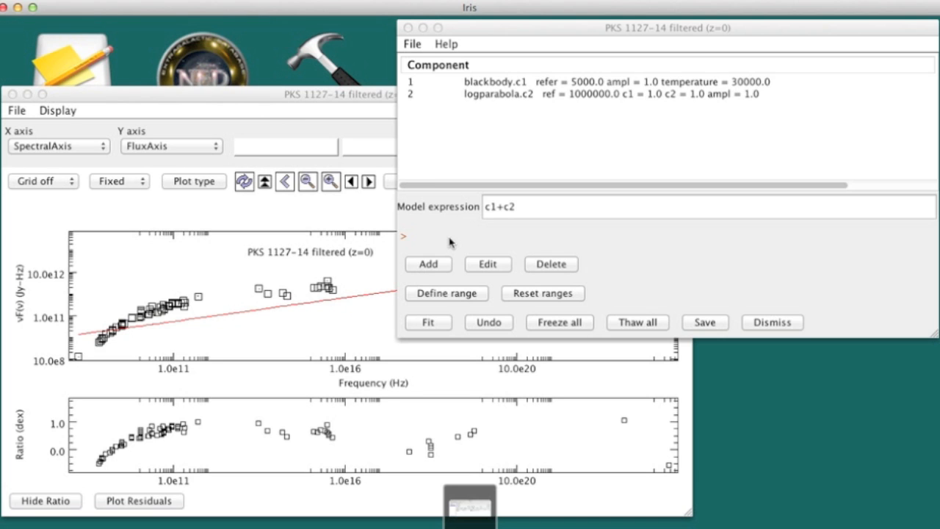
Step: Define a fitting range on the SED plot from its low-frequency edge to just above 1.0e16 Hz
{"action": "left_click", "coordinate": [462, 301]}
{"action": "left_click", "coordinate": [369, 104]}
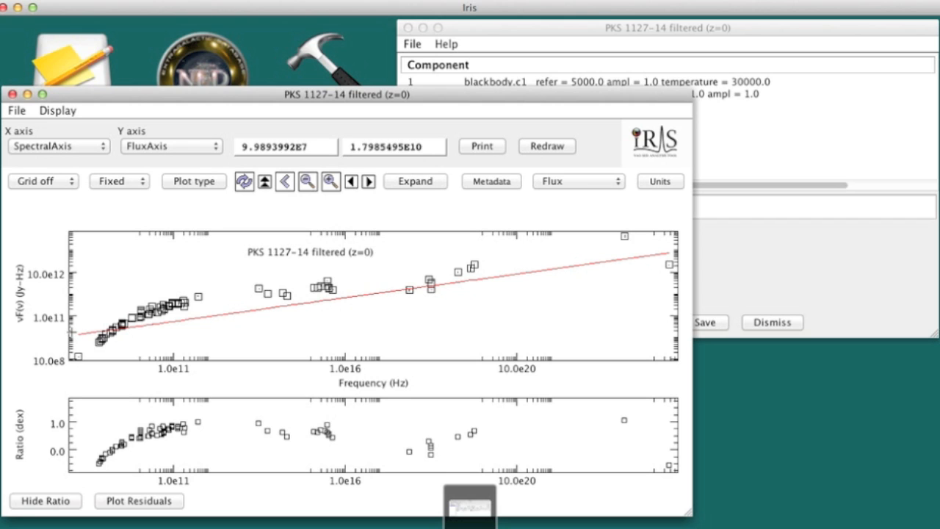
{"action": "left_click", "coordinate": [71, 331]}
{"action": "left_click", "coordinate": [360, 317]}
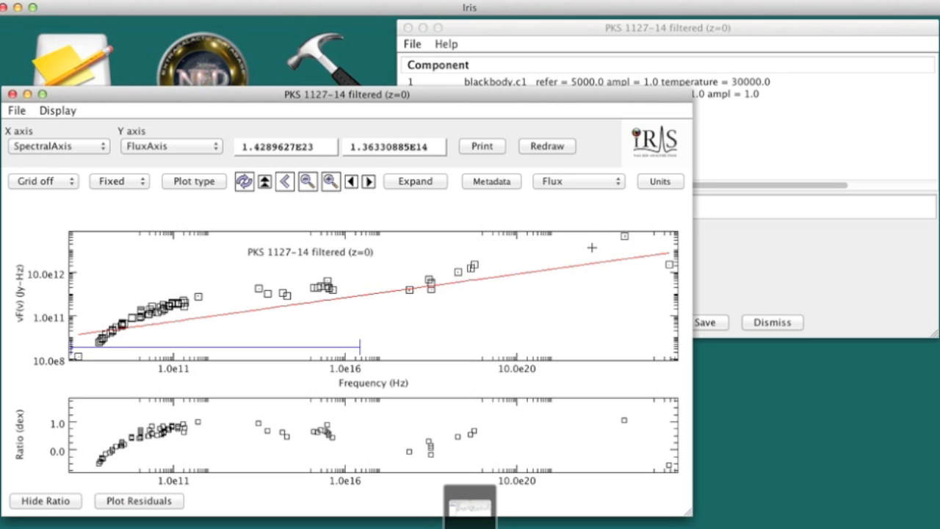
Step: Fit the c1+c2 model with neldermead optimization and the chi2datavar statistic
{"action": "left_click", "coordinate": [592, 28]}
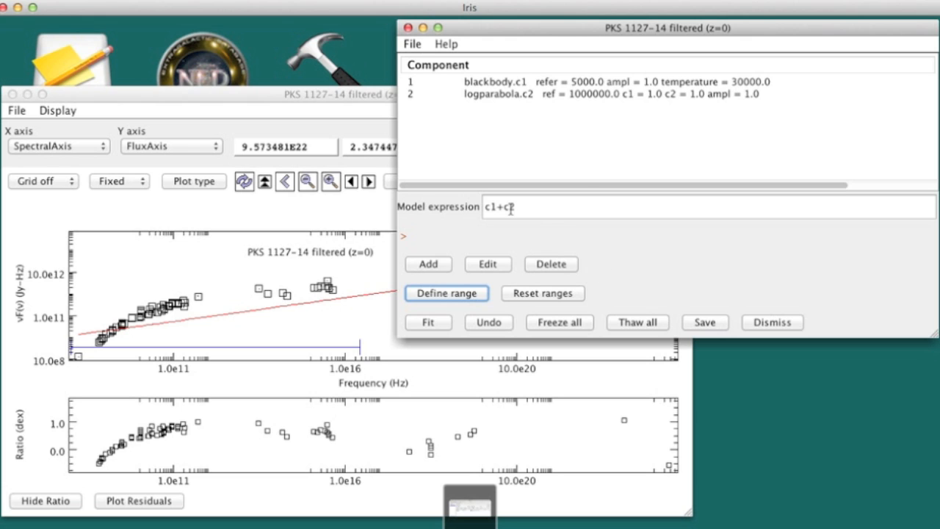
{"action": "left_click", "coordinate": [430, 322]}
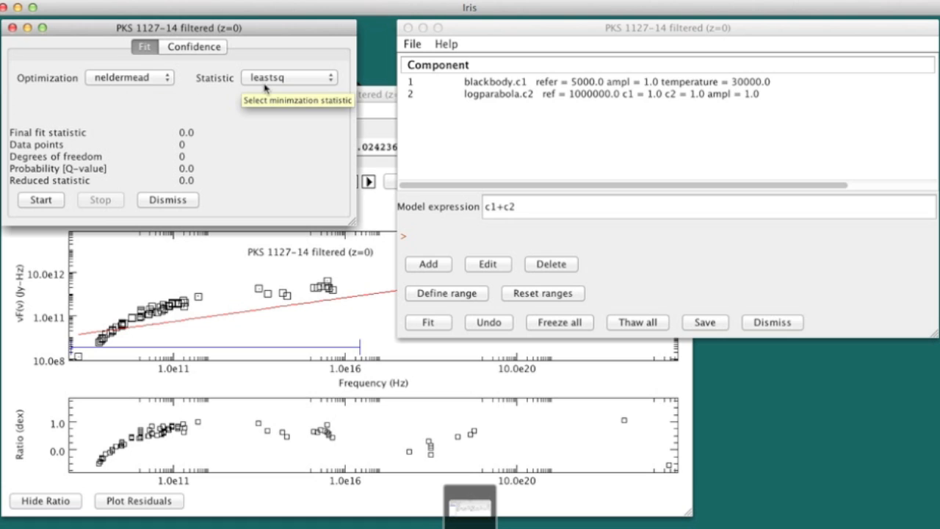
{"action": "left_click", "coordinate": [328, 79]}
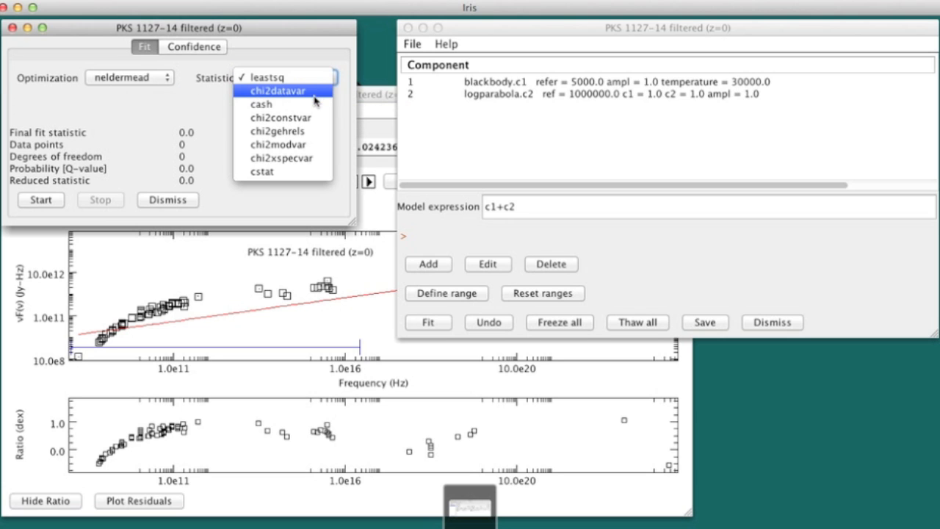
{"action": "left_click", "coordinate": [317, 93]}
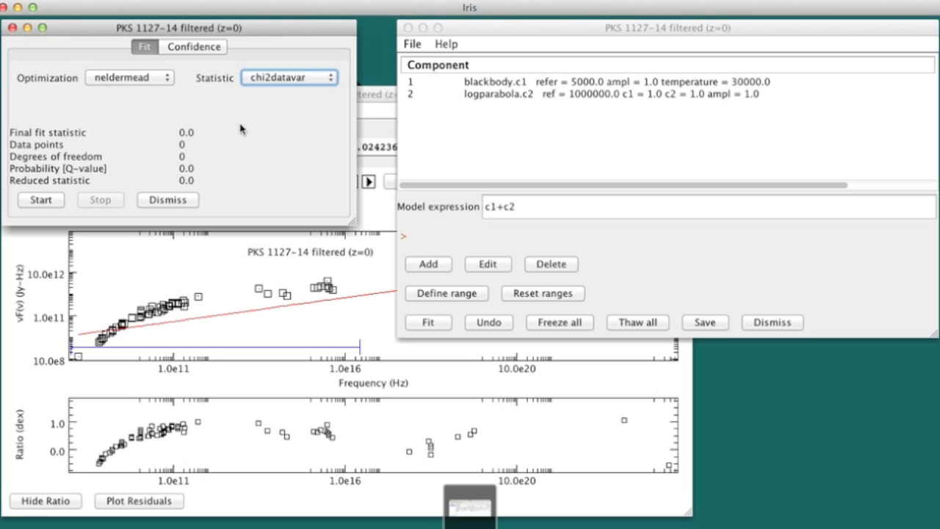
{"action": "left_click", "coordinate": [55, 200]}
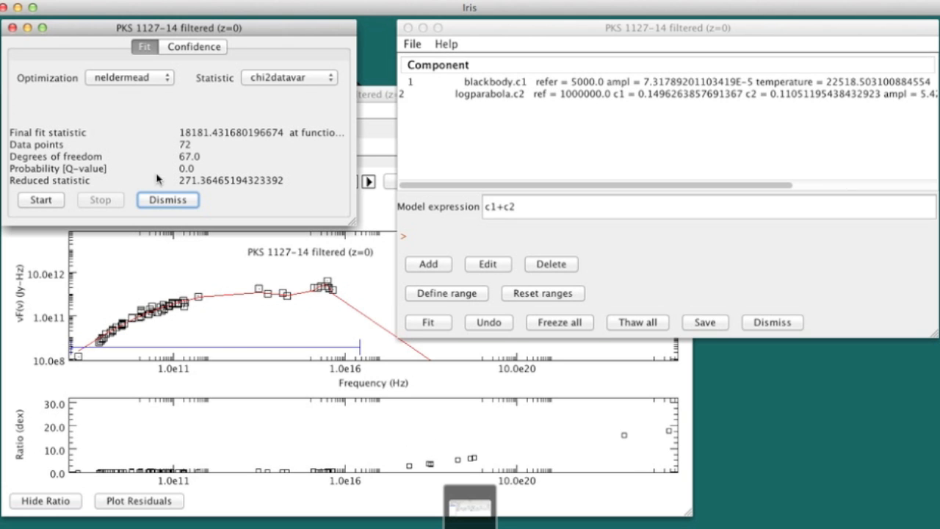
Step: Zoom the ratio plot in on the fitted frequency range and bring the model window back to the front
{"action": "left_click", "coordinate": [388, 98]}
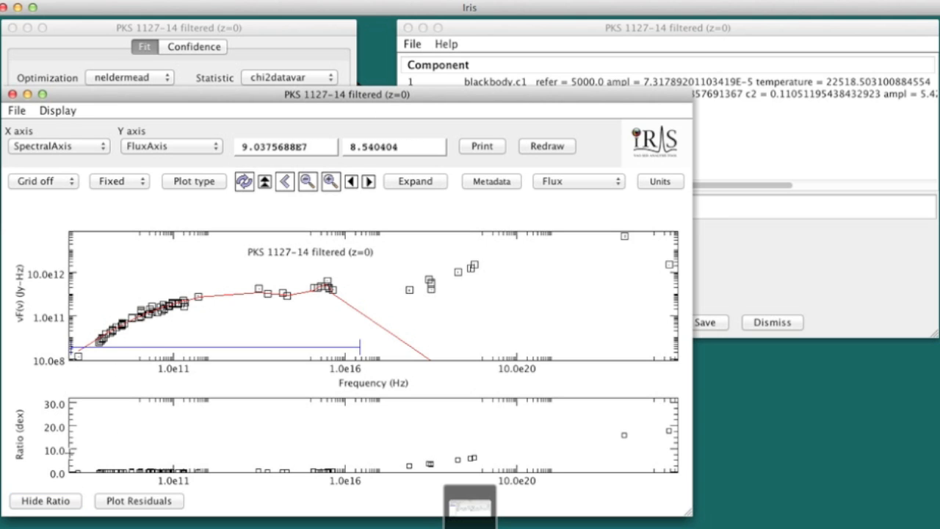
{"action": "left_click_drag", "start_coordinate": [72, 452], "coordinate": [420, 490]}
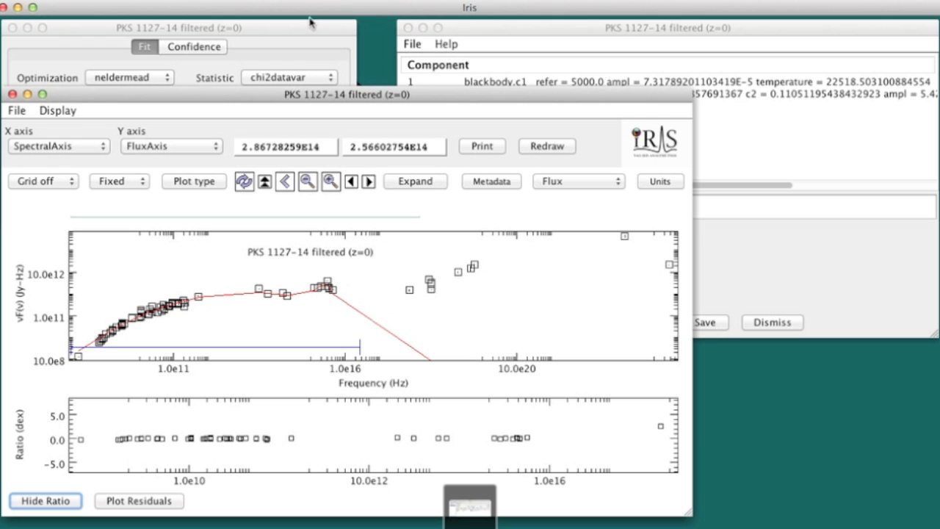
{"action": "left_click", "coordinate": [504, 28]}
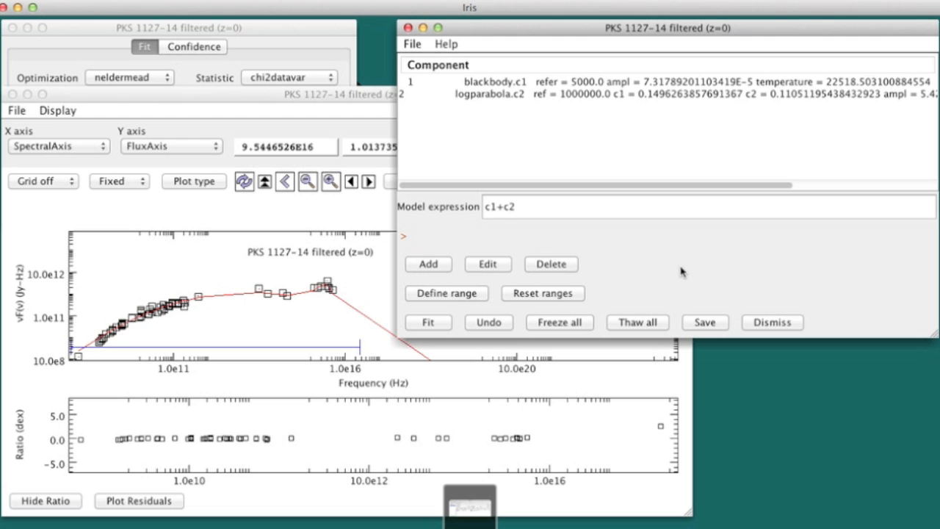
Step: Save the fitted model as model.cdb in the home folder
{"action": "left_click", "coordinate": [725, 326]}
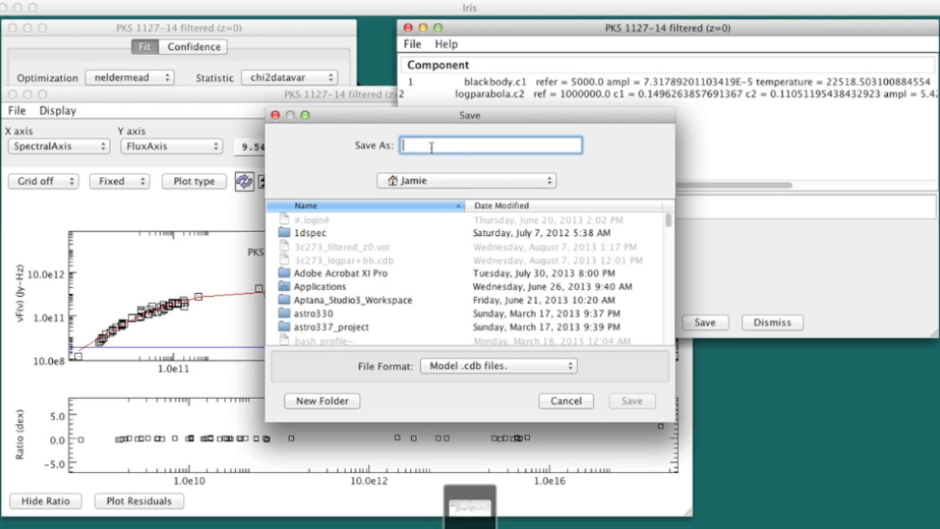
{"action": "type", "text": "mo"}
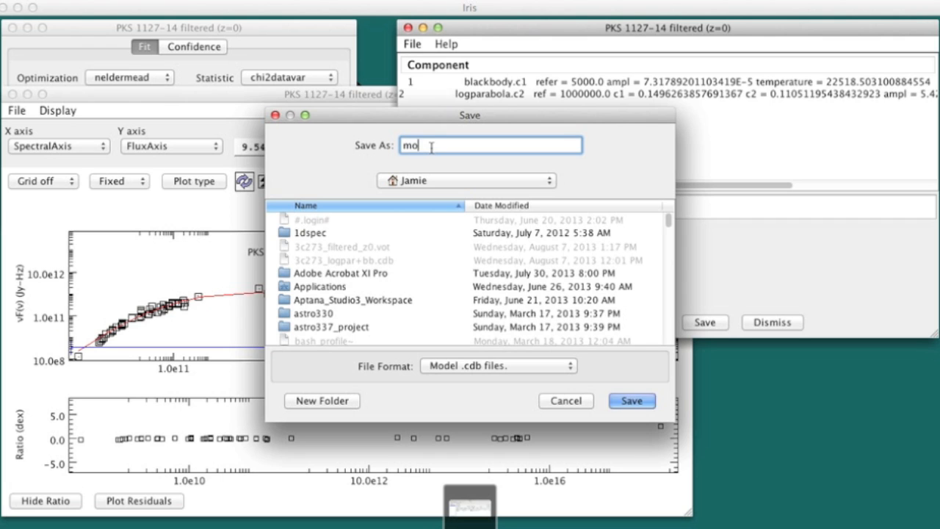
{"action": "type", "text": "del.cdb"}
{"action": "left_click", "coordinate": [636, 404]}
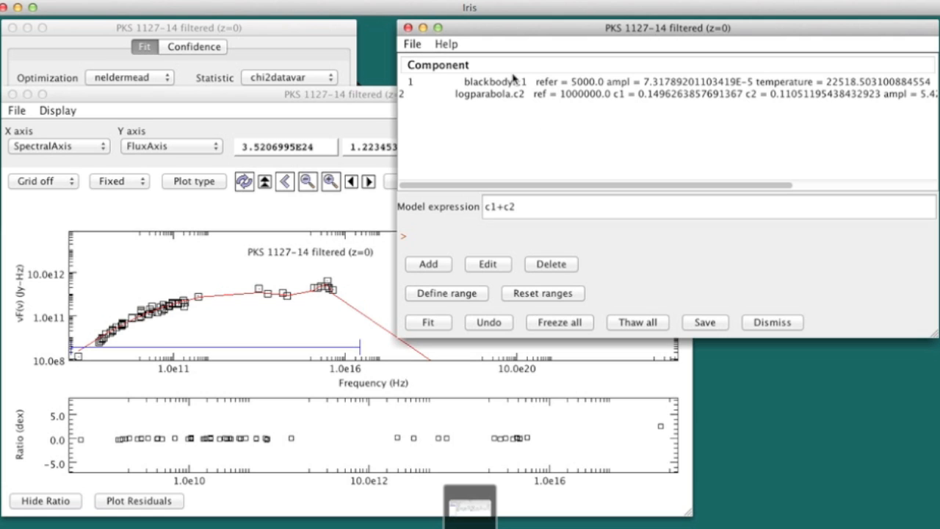
Step: Write the active model components to a text file named active_comps_model.txt
{"action": "left_click", "coordinate": [417, 46]}
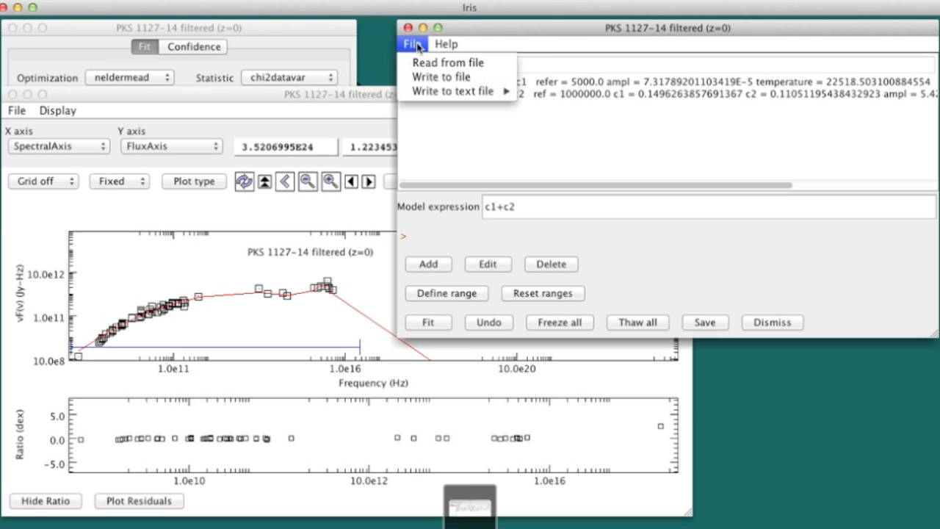
{"action": "mouse_move", "coordinate": [459, 97]}
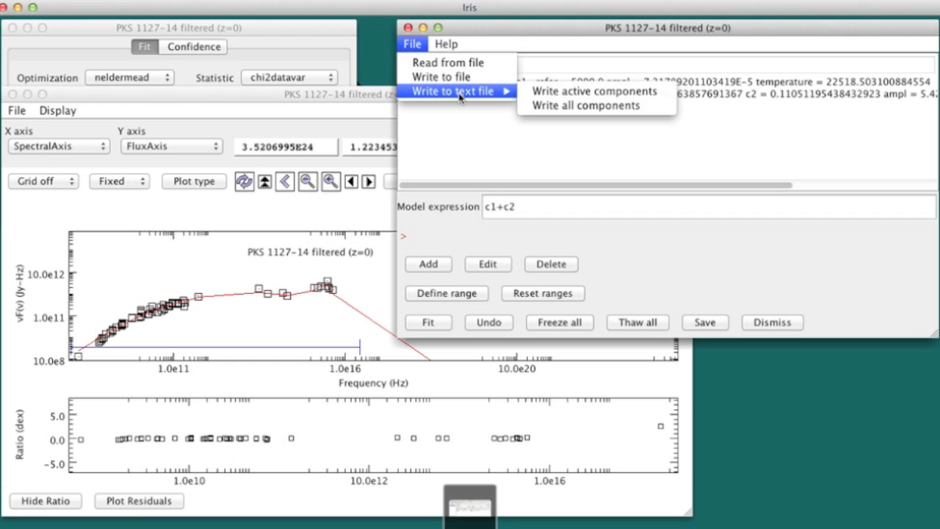
{"action": "left_click", "coordinate": [646, 91]}
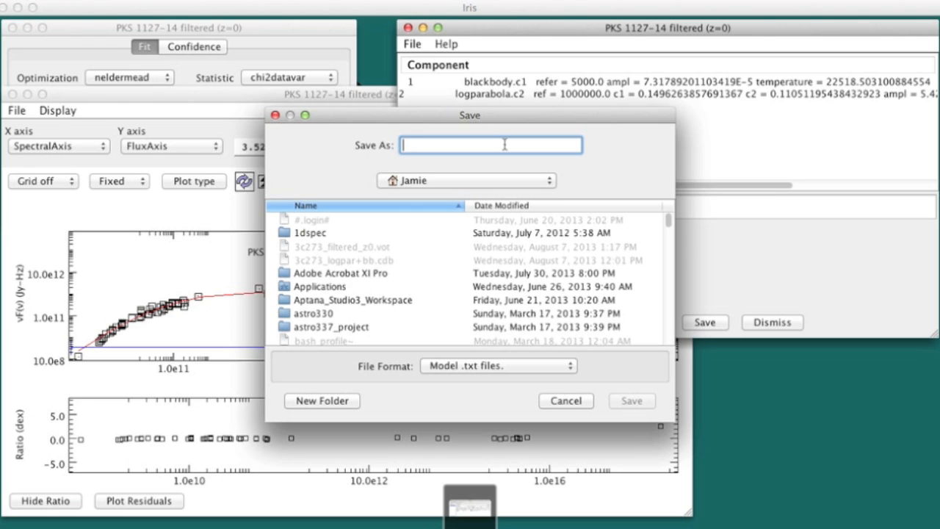
{"action": "type", "text": "active"}
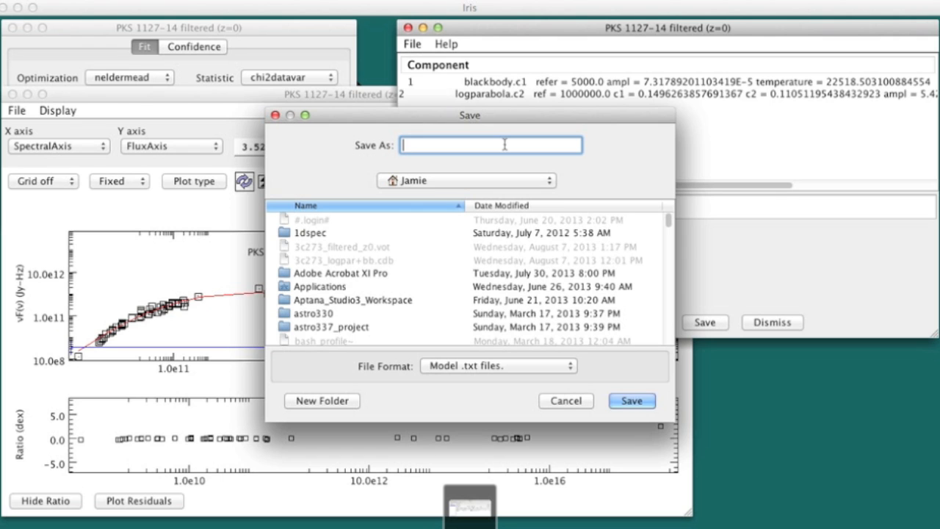
{"action": "type", "text": "_comps_model.txt"}
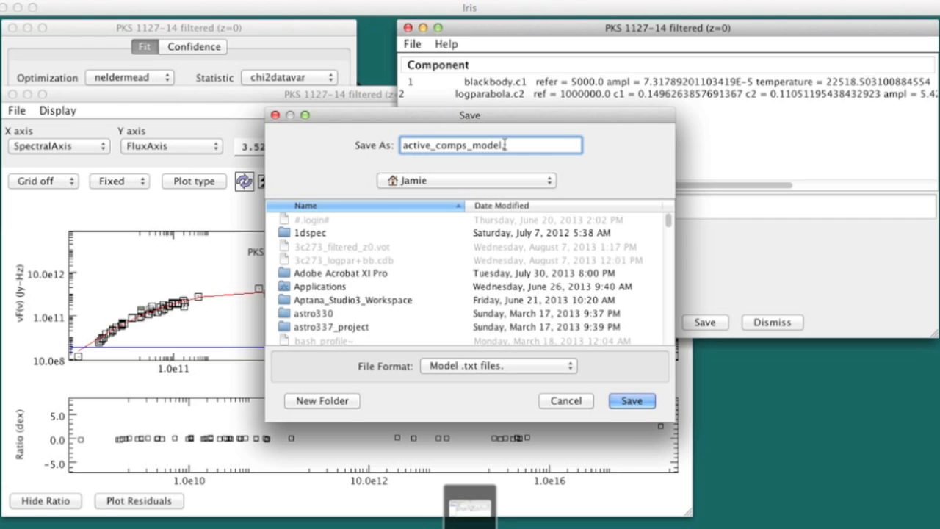
{"action": "left_click", "coordinate": [633, 401]}
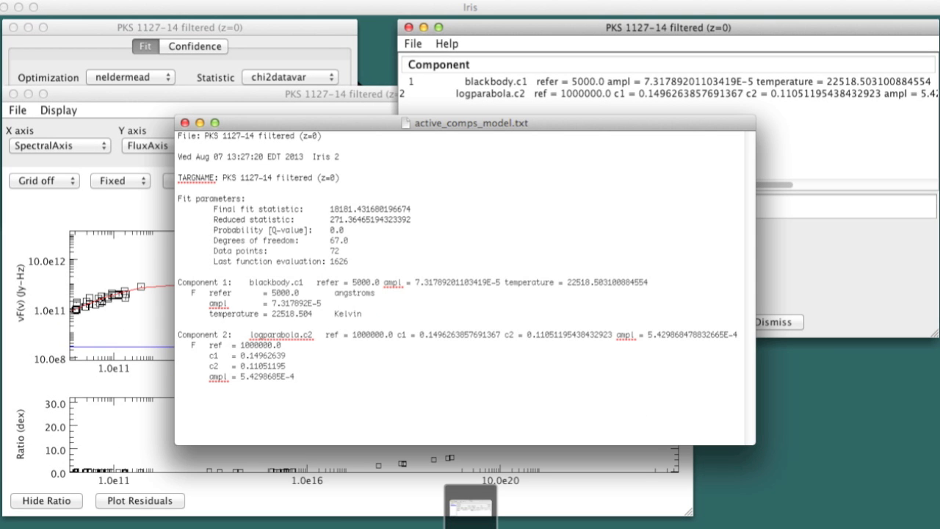